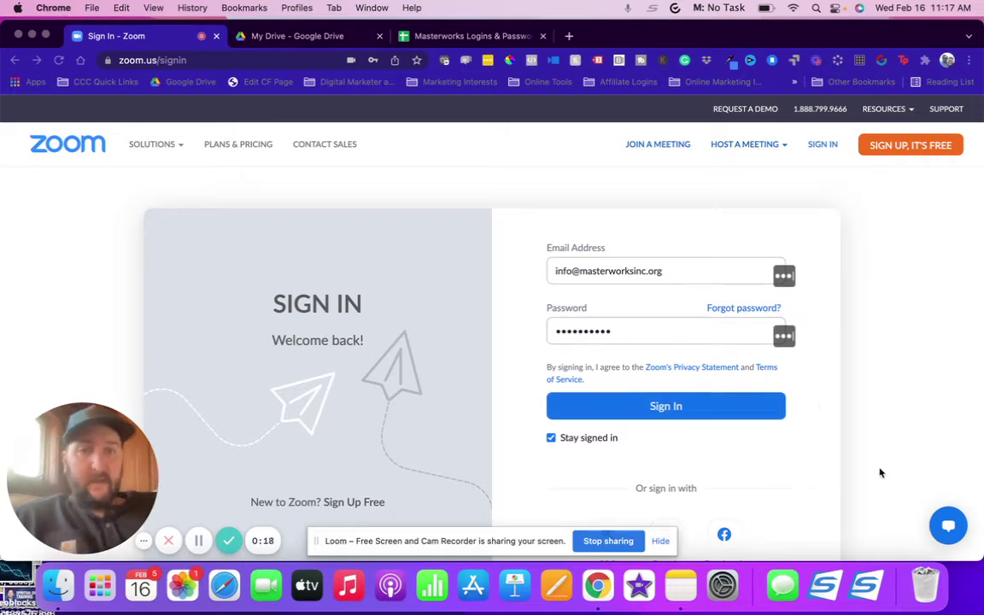
Step: Try to sign in to the Zoom account with the filled-in e-mail address and password
{"action": "left_click", "coordinate": [709, 413]}
{"action": "left_click", "coordinate": [688, 410]}
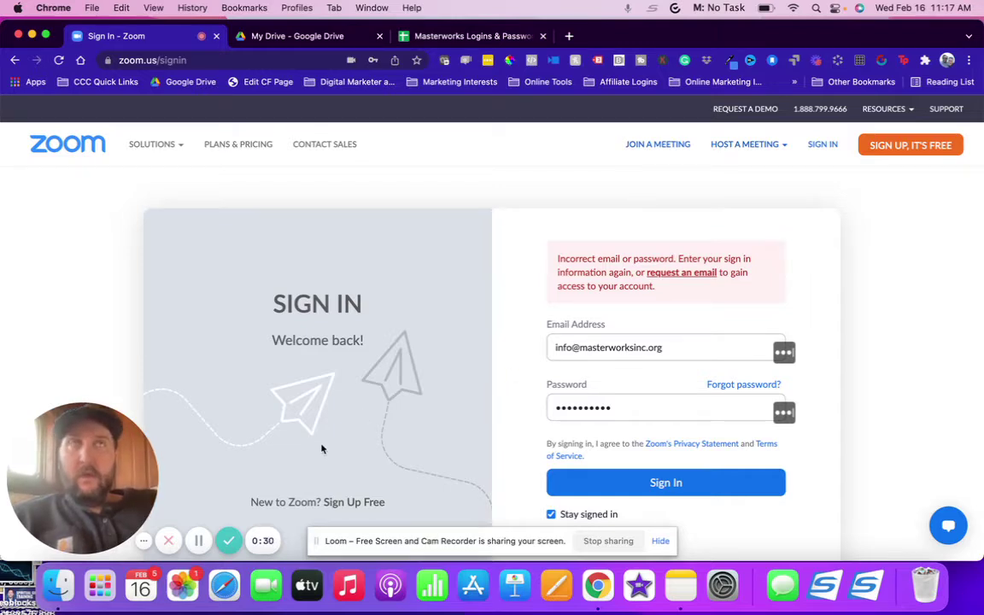
{"action": "mouse_move", "coordinate": [152, 143]}
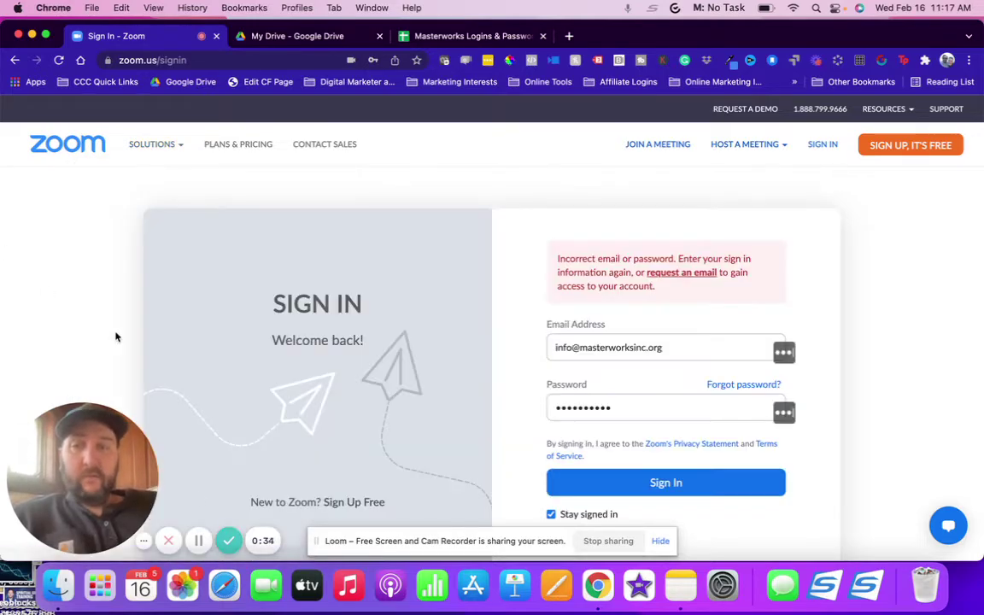
{"action": "left_click", "coordinate": [196, 539]}
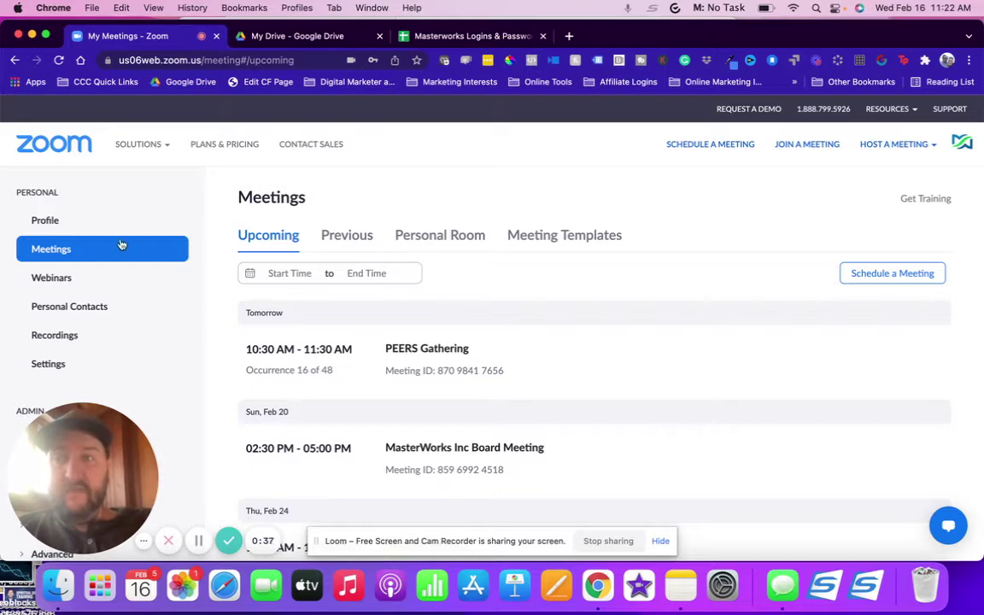
Step: Go to the upcoming meetings list and start scheduling a new meeting
{"action": "left_click", "coordinate": [72, 254]}
{"action": "scroll", "coordinate": [569, 385], "scroll_direction": "down", "scroll_amount": 3}
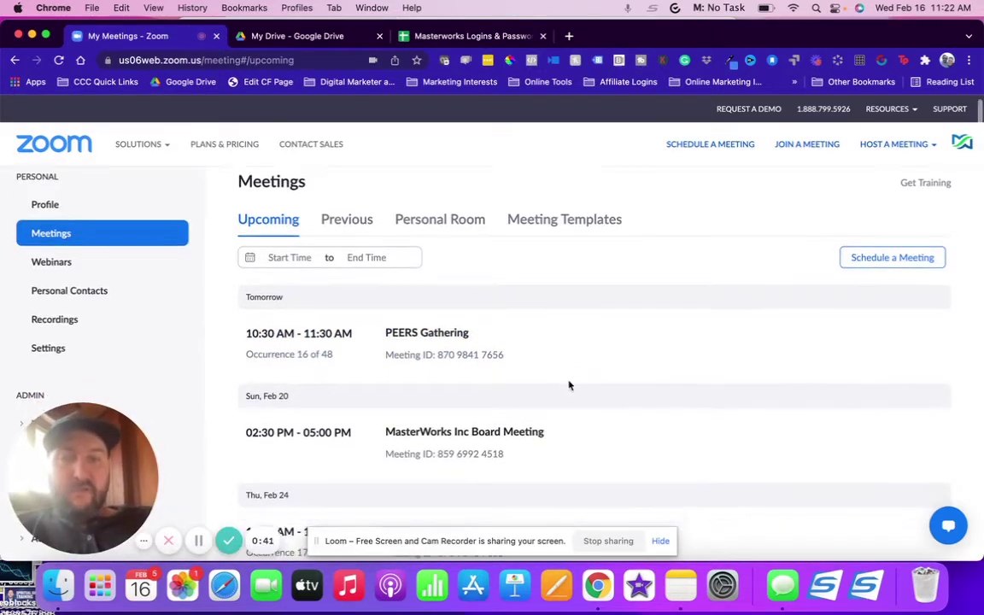
{"action": "scroll", "coordinate": [568, 385], "scroll_direction": "up", "scroll_amount": 3}
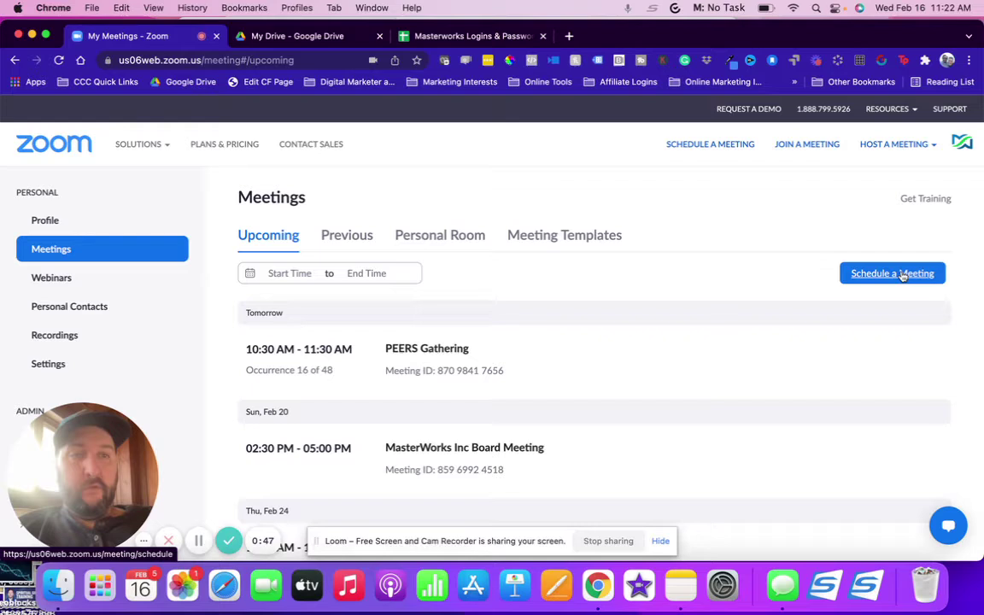
{"action": "left_click", "coordinate": [903, 273]}
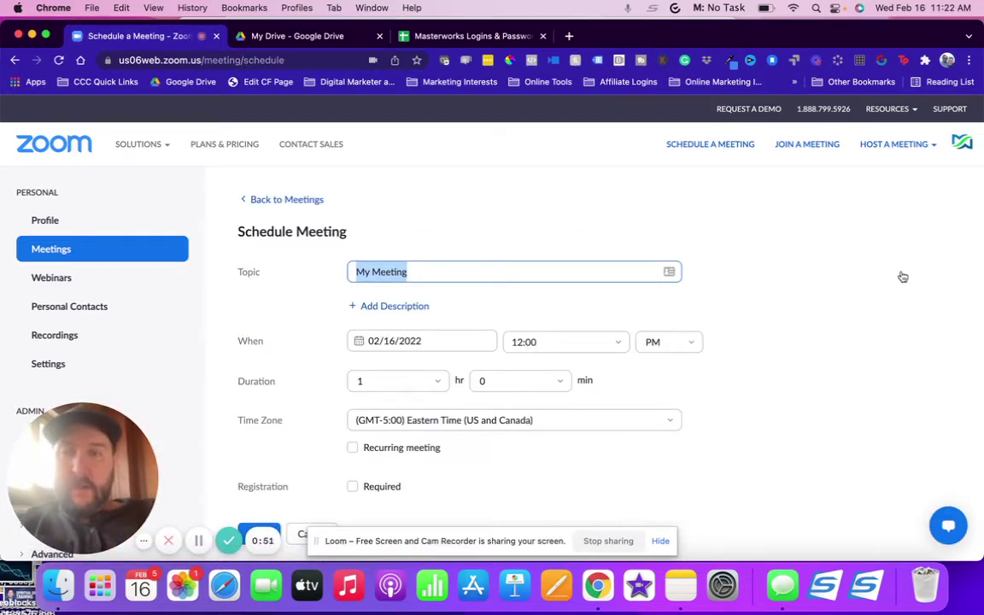
Step: Set the meeting topic to "Masterworks Workshop"
{"action": "type", "text": "W"}
{"action": "key", "text": "BackSpace"}
{"action": "type", "text": "Ma"}
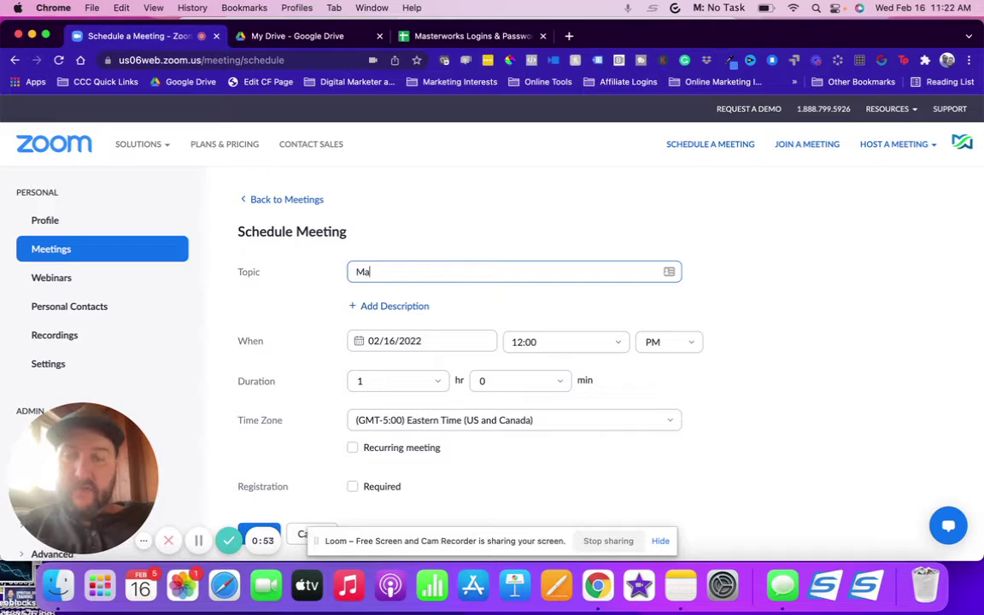
{"action": "type", "text": "sterwor"}
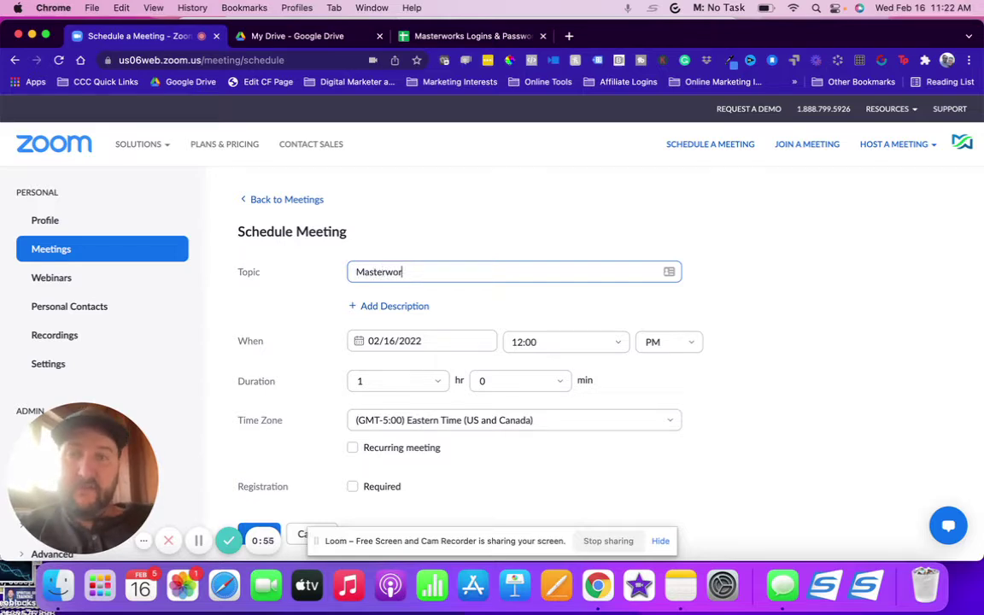
{"action": "type", "text": "ks C"}
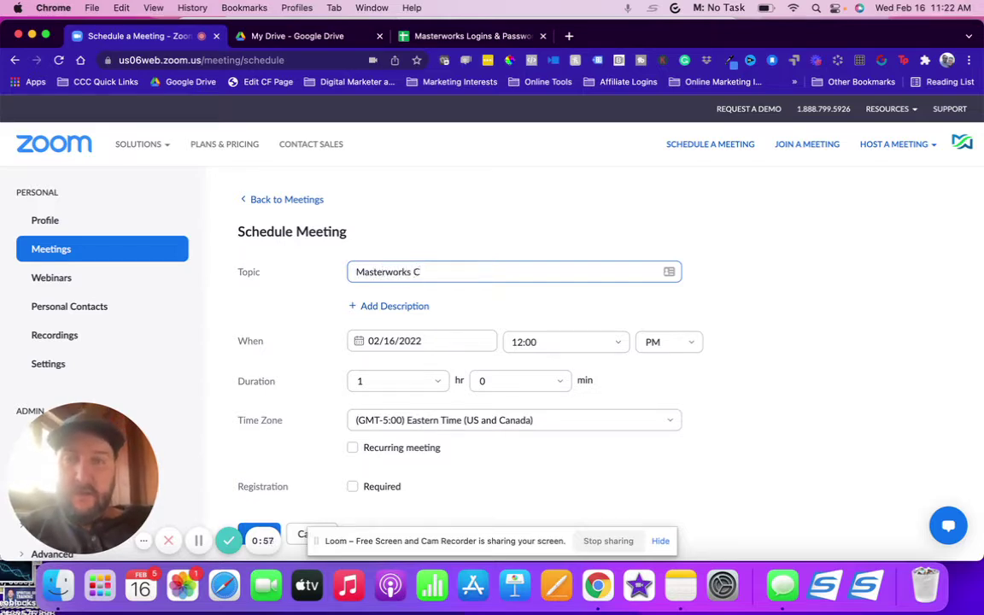
{"action": "key", "text": "BackSpace"}
{"action": "type", "text": "Work"}
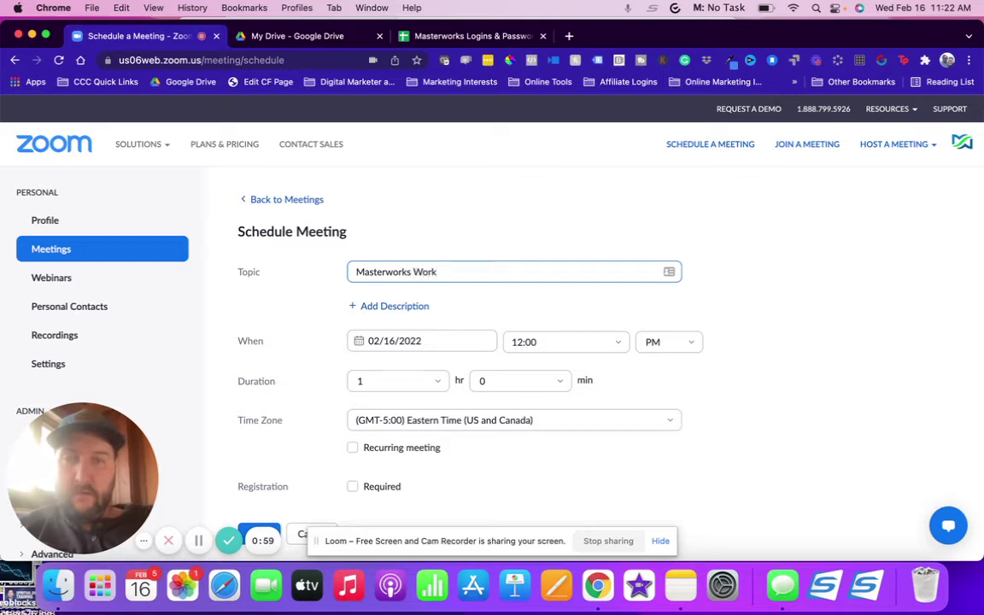
{"action": "type", "text": "shop:"}
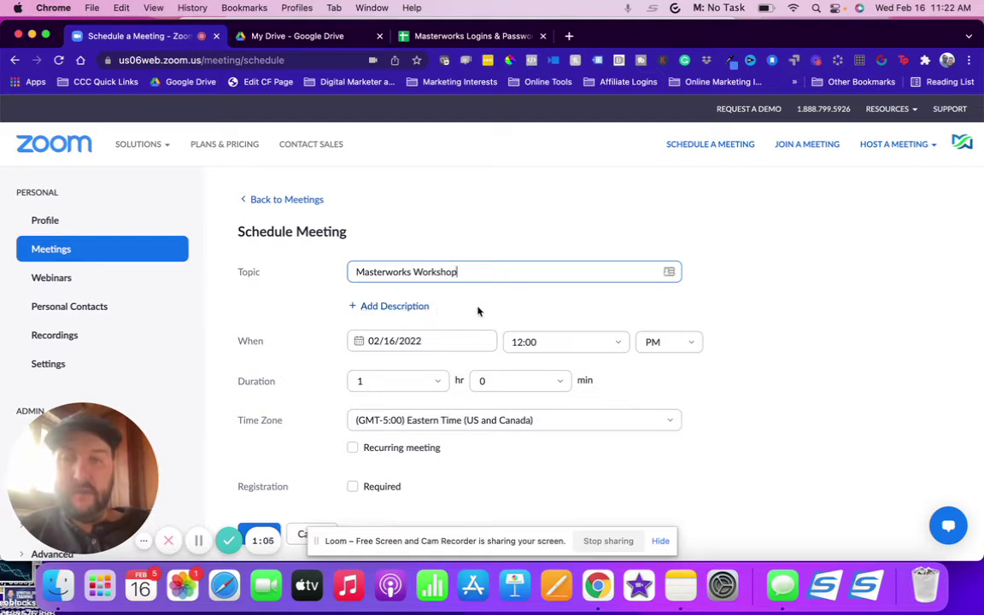
Step: Set the meeting duration to 1 hour 30 minutes
{"action": "left_click", "coordinate": [437, 383]}
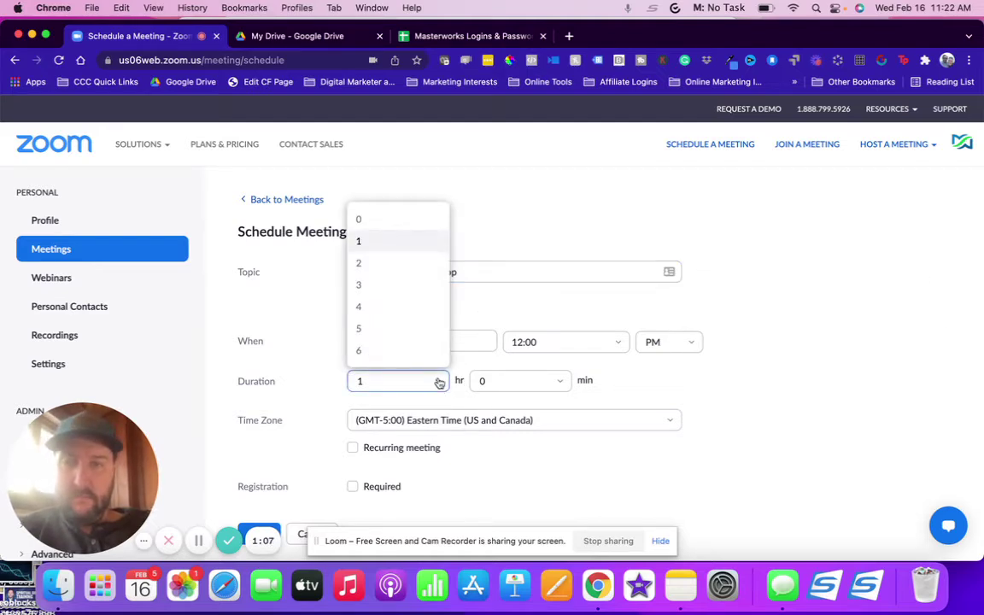
{"action": "left_click", "coordinate": [517, 381]}
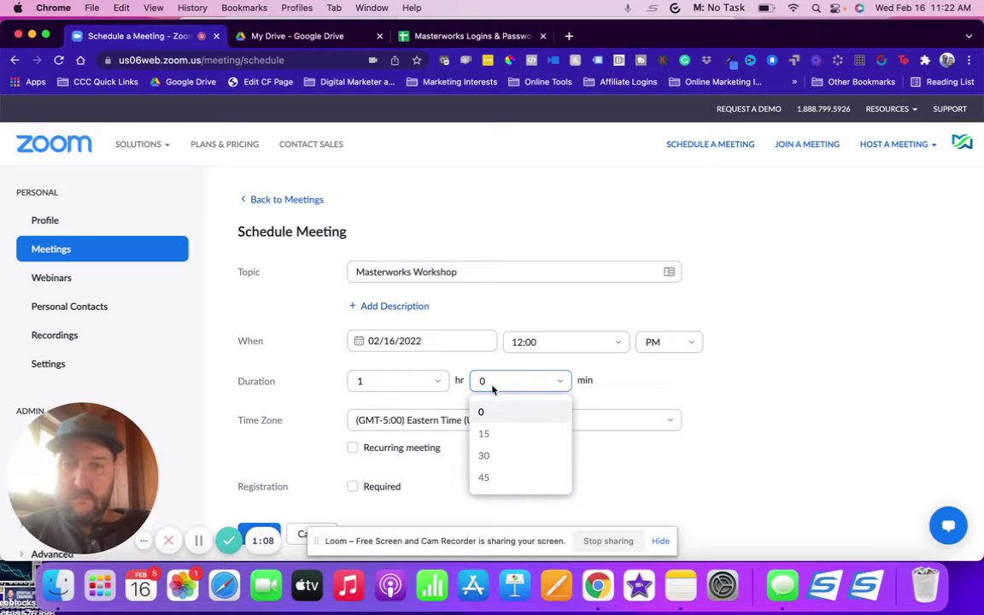
{"action": "left_click", "coordinate": [509, 476]}
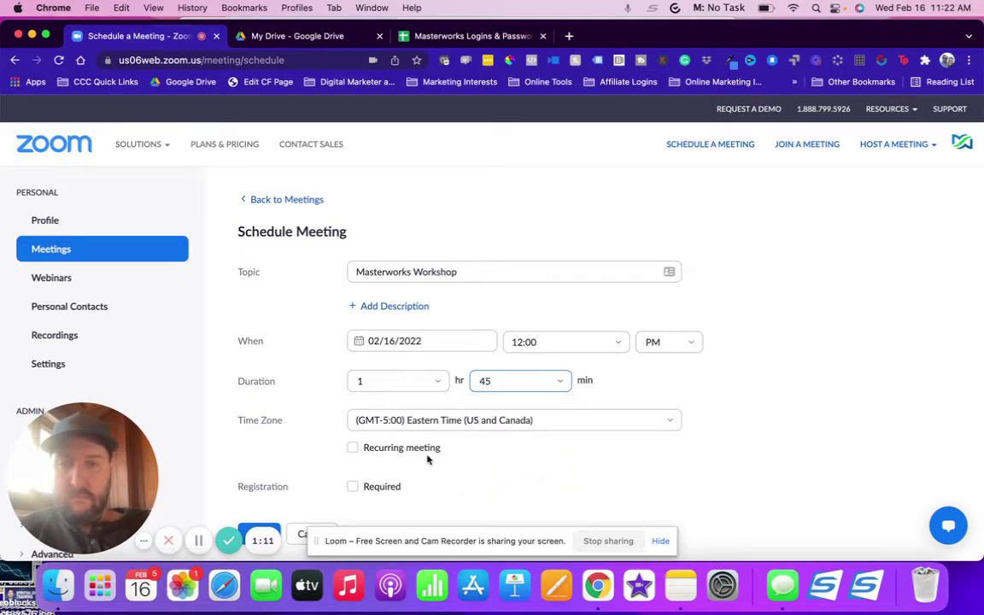
{"action": "scroll", "coordinate": [500, 436], "scroll_direction": "down", "scroll_amount": 1}
{"action": "left_click", "coordinate": [503, 343]}
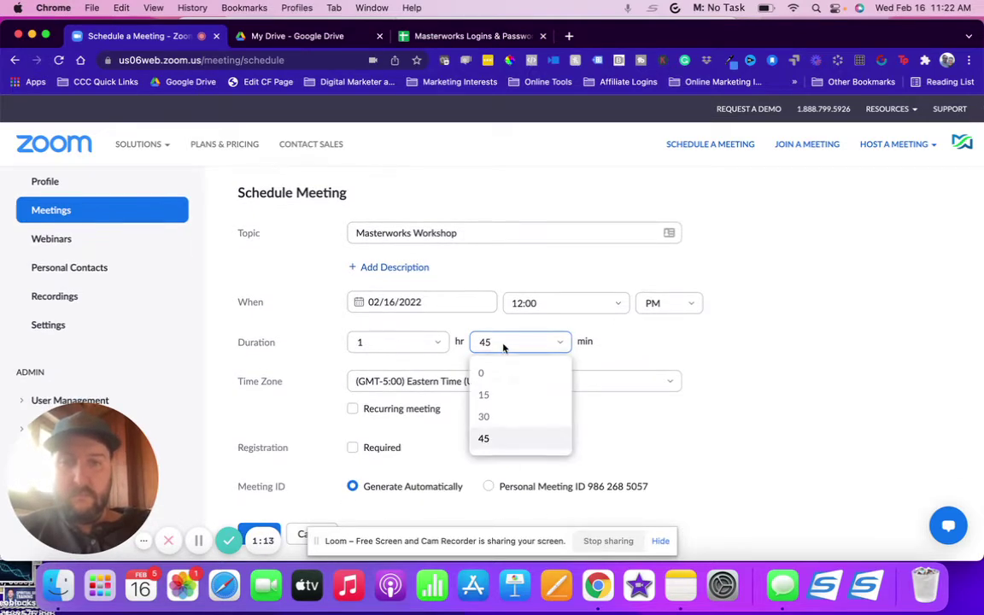
{"action": "left_click", "coordinate": [501, 414]}
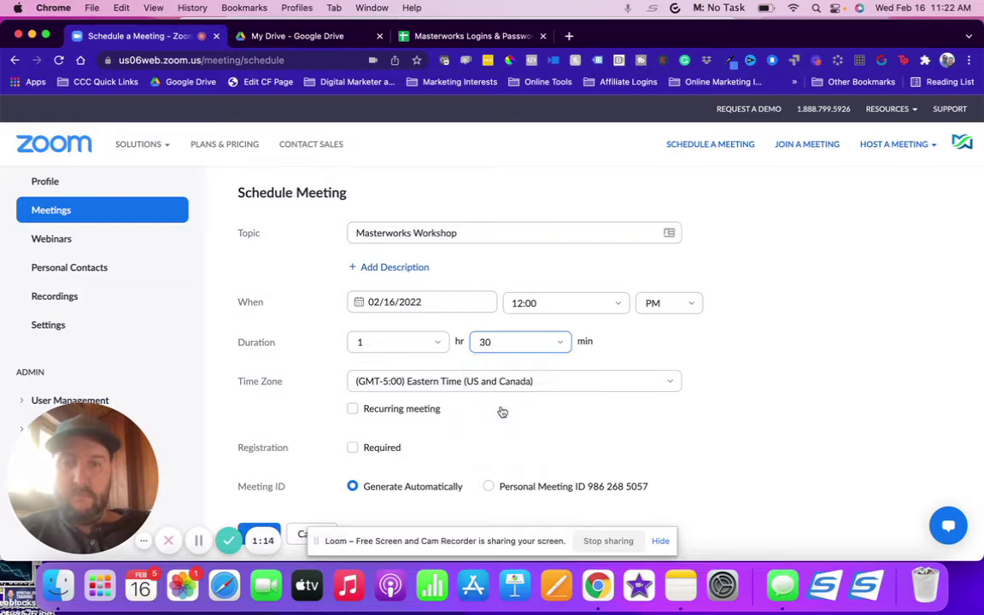
Step: Set the meeting's date to 02/24/2022 and its start time to 07:00 PM
{"action": "left_click", "coordinate": [448, 303]}
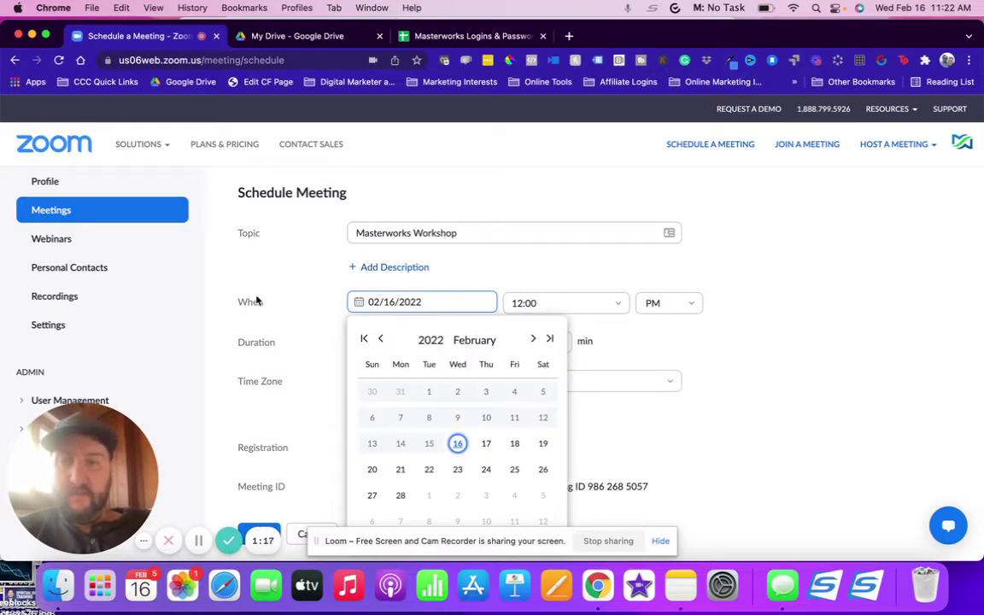
{"action": "left_click", "coordinate": [487, 470]}
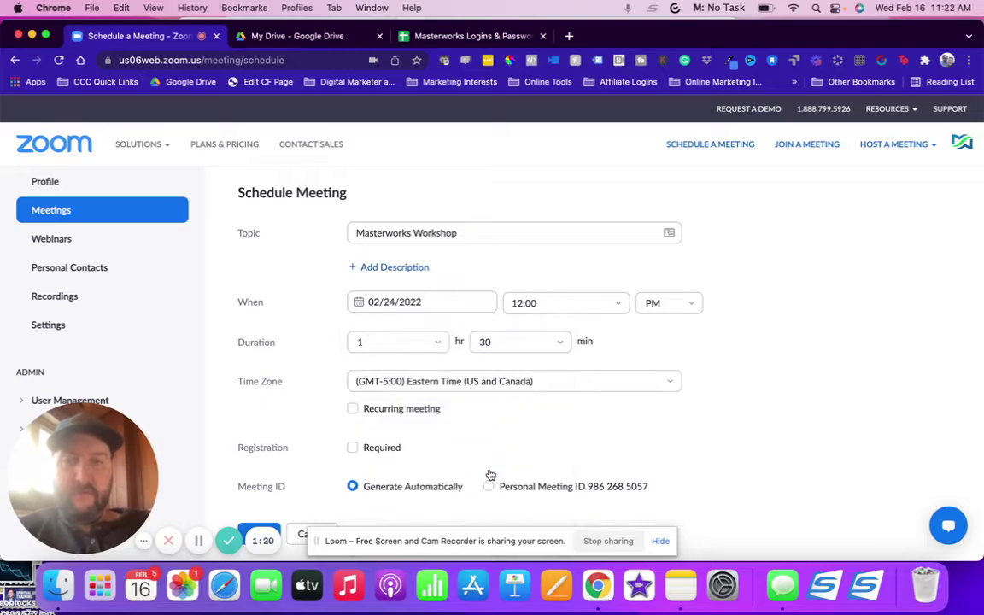
{"action": "left_click", "coordinate": [415, 344]}
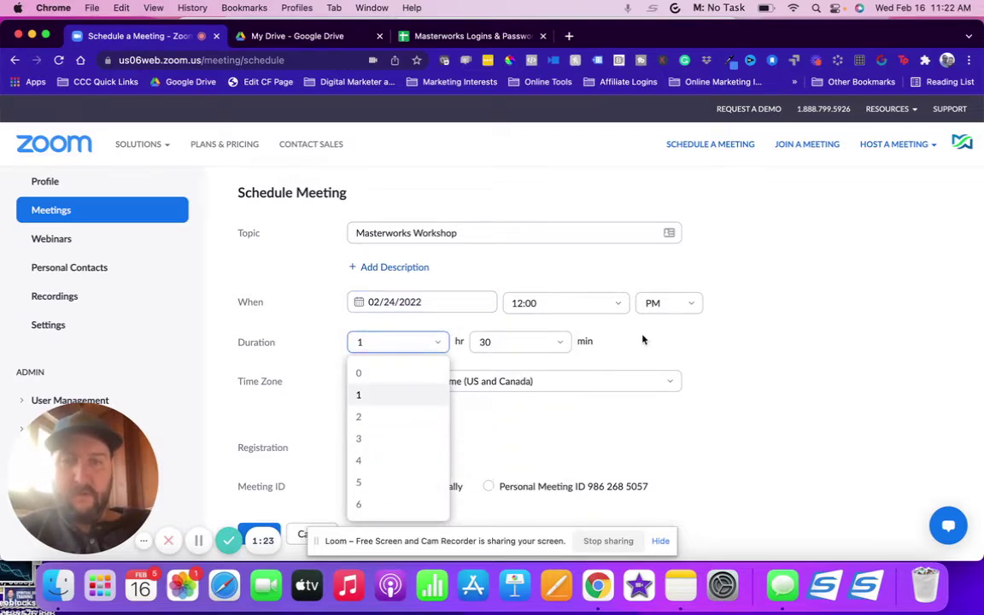
{"action": "left_click", "coordinate": [555, 303]}
{"action": "scroll", "coordinate": [548, 426], "scroll_direction": "down", "scroll_amount": 5}
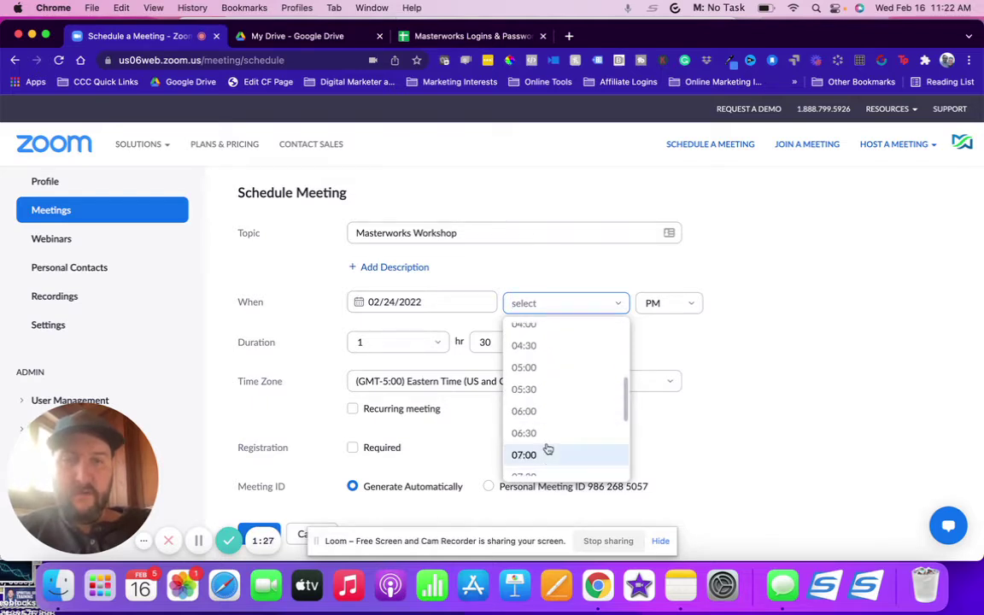
{"action": "left_click", "coordinate": [549, 450]}
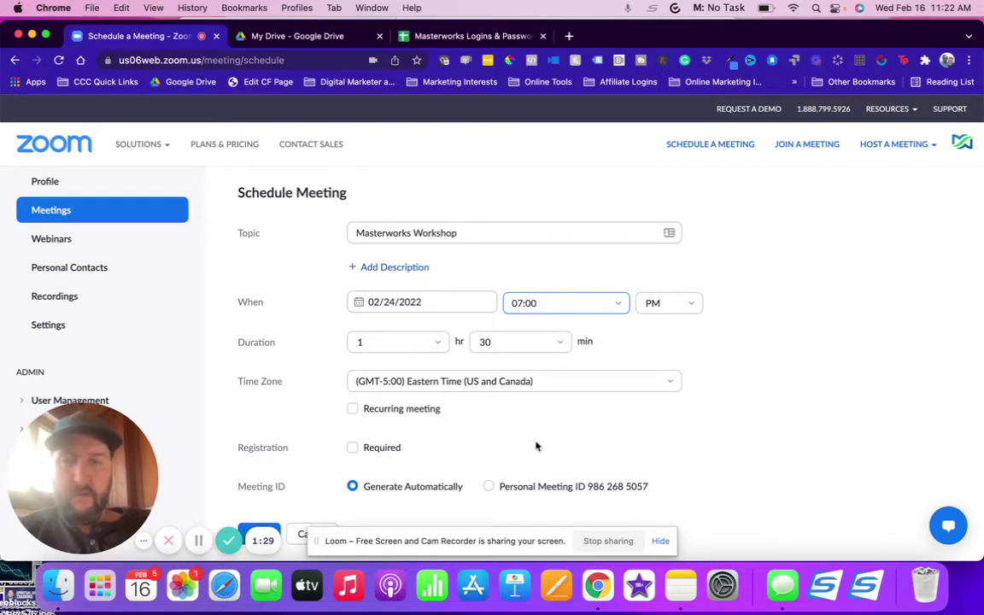
Step: Make registration required for the meeting and disable its passcode requirement
{"action": "scroll", "coordinate": [535, 443], "scroll_direction": "down", "scroll_amount": 2}
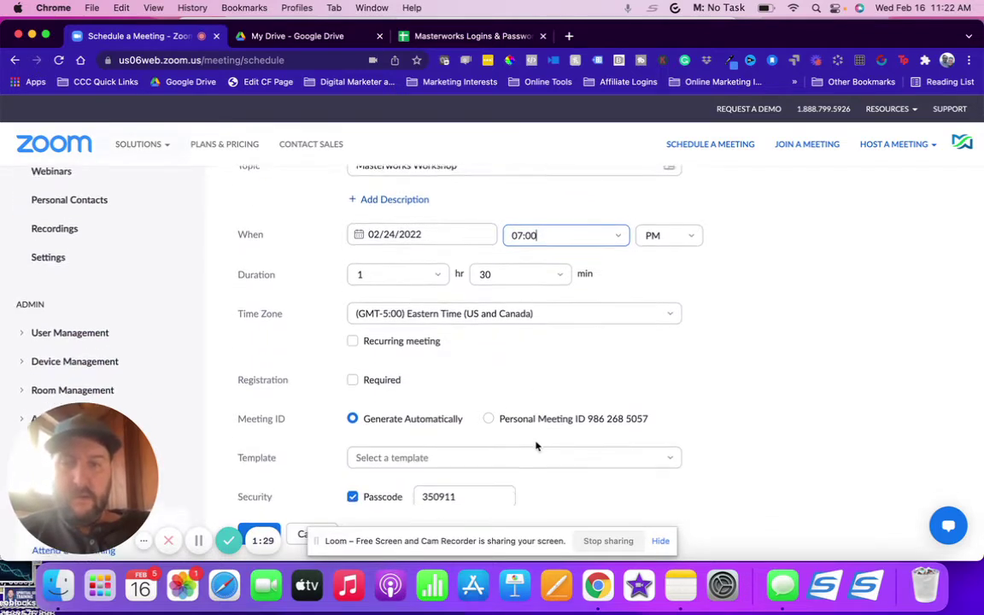
{"action": "left_click", "coordinate": [352, 374]}
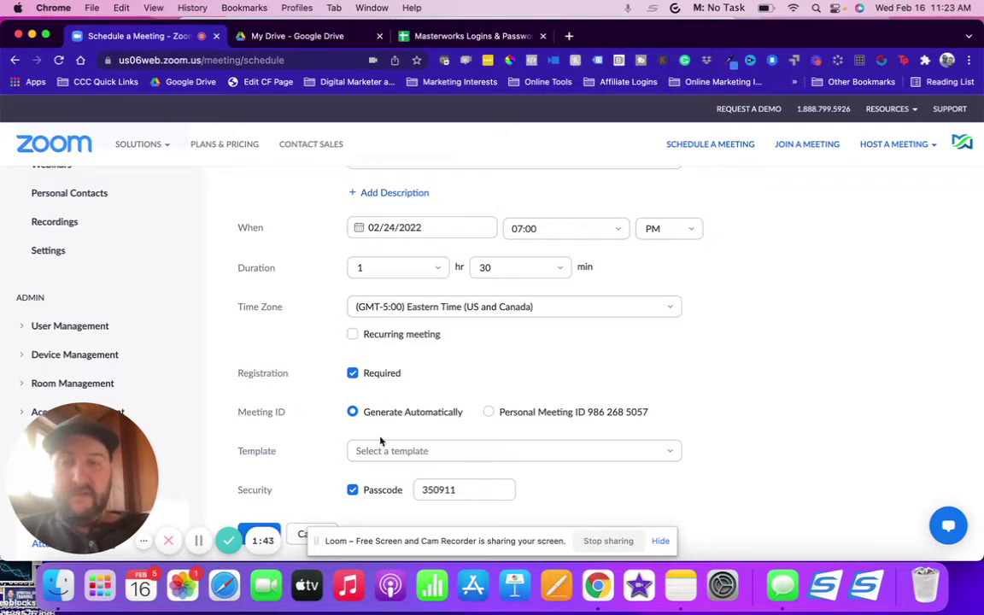
{"action": "scroll", "coordinate": [378, 432], "scroll_direction": "down", "scroll_amount": 2}
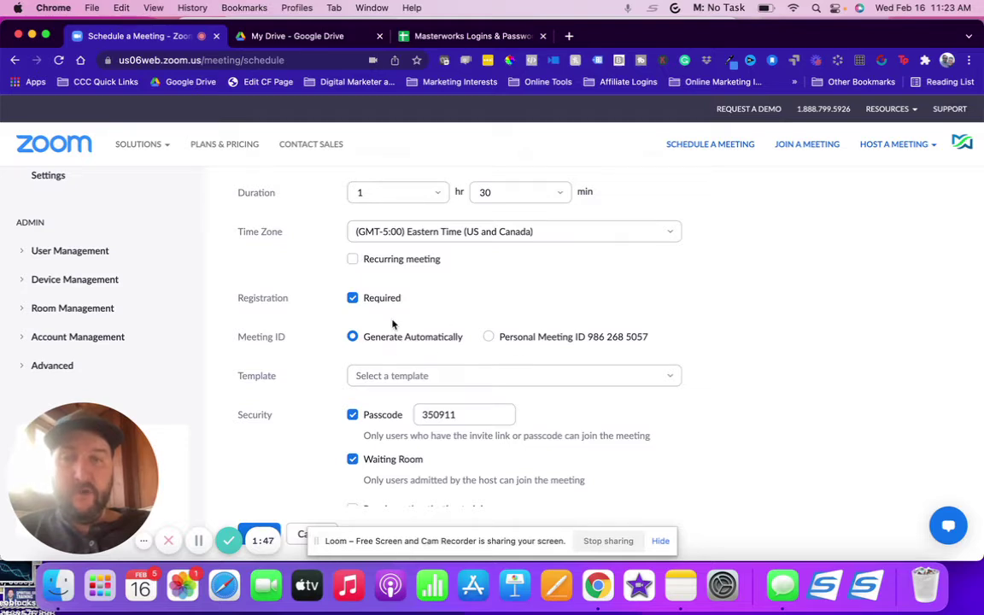
{"action": "scroll", "coordinate": [420, 344], "scroll_direction": "down", "scroll_amount": 3}
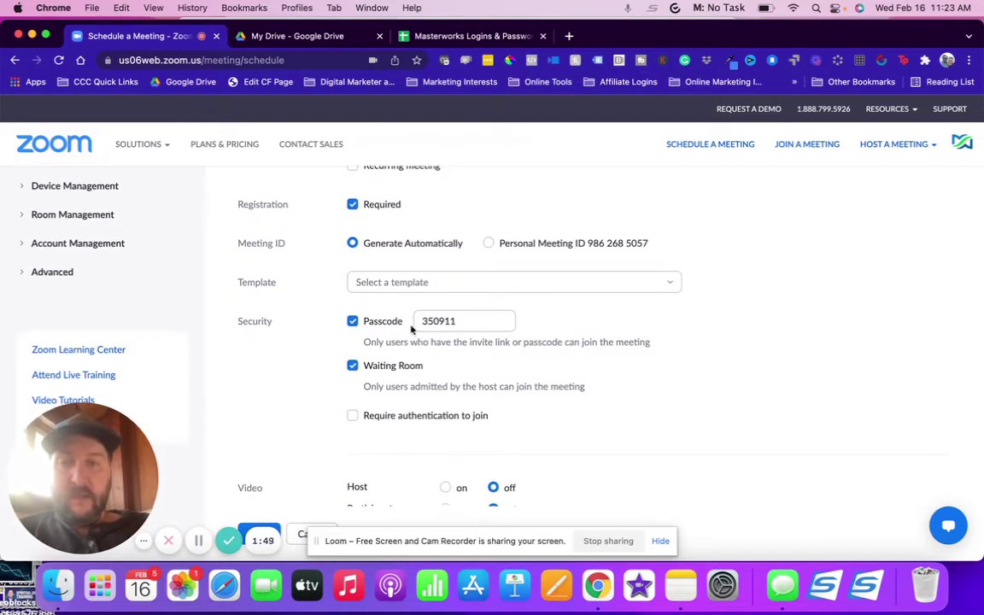
{"action": "left_click", "coordinate": [352, 322]}
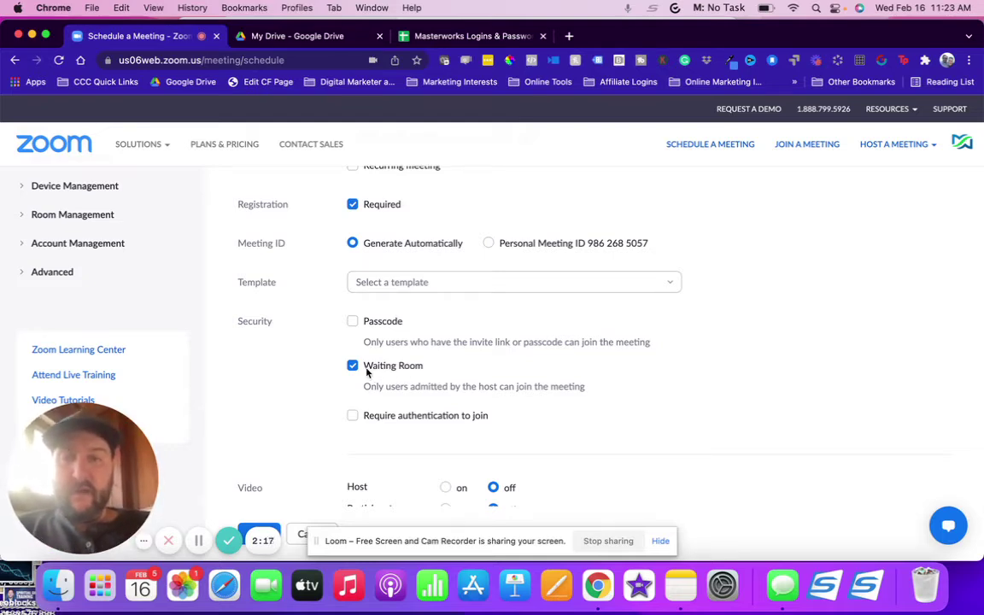
Step: Set the video to on for both the host and the participants
{"action": "scroll", "coordinate": [382, 378], "scroll_direction": "down", "scroll_amount": 3}
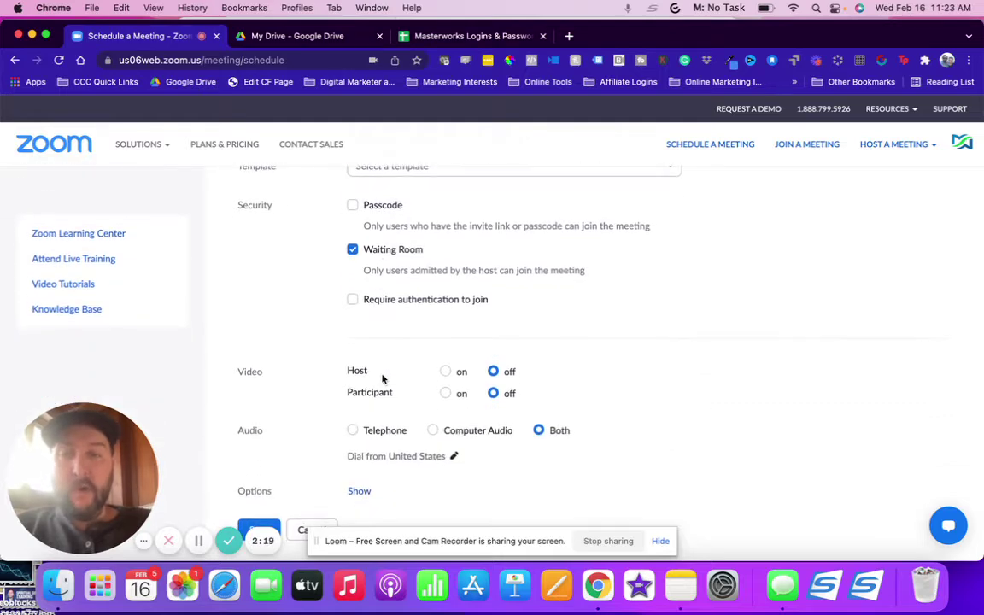
{"action": "left_click", "coordinate": [445, 369]}
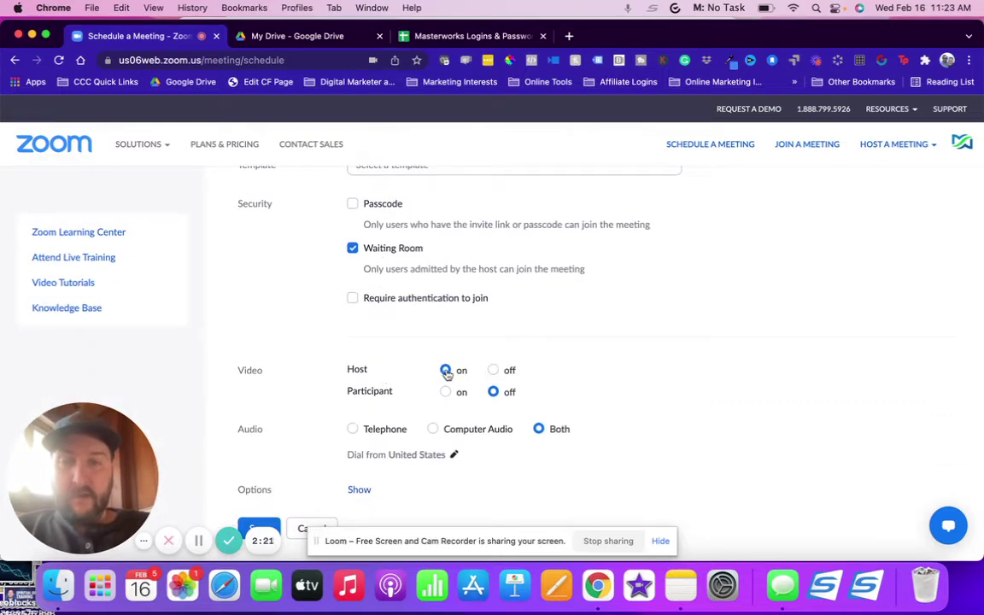
{"action": "left_click", "coordinate": [445, 392]}
Step: Show the additional meeting options and enable joining anytime, muting participants upon entry, and automatic recording on the local computer
{"action": "scroll", "coordinate": [445, 394], "scroll_direction": "down", "scroll_amount": 3}
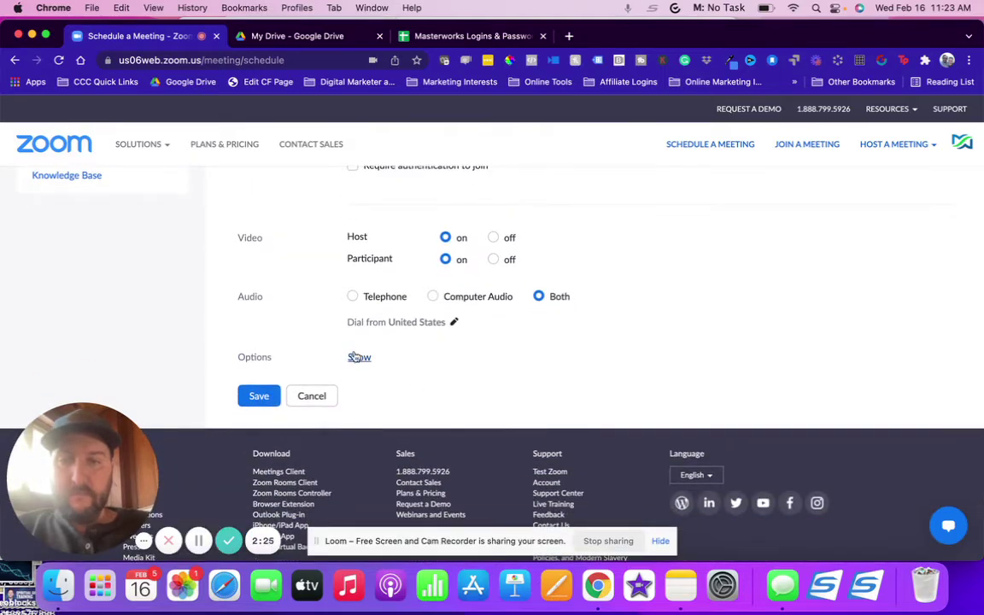
{"action": "left_click", "coordinate": [359, 360]}
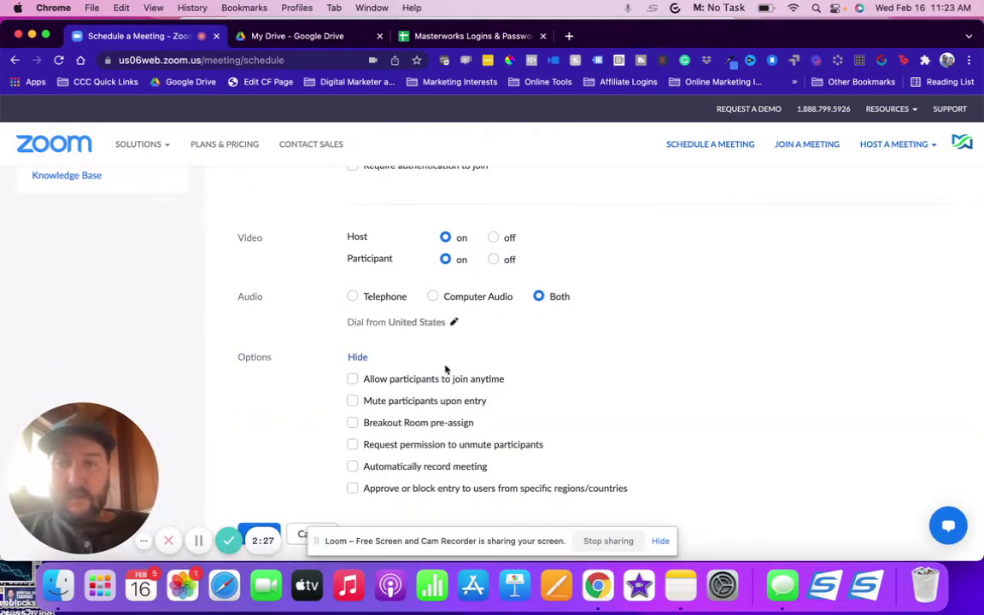
{"action": "scroll", "coordinate": [367, 367], "scroll_direction": "down", "scroll_amount": 2}
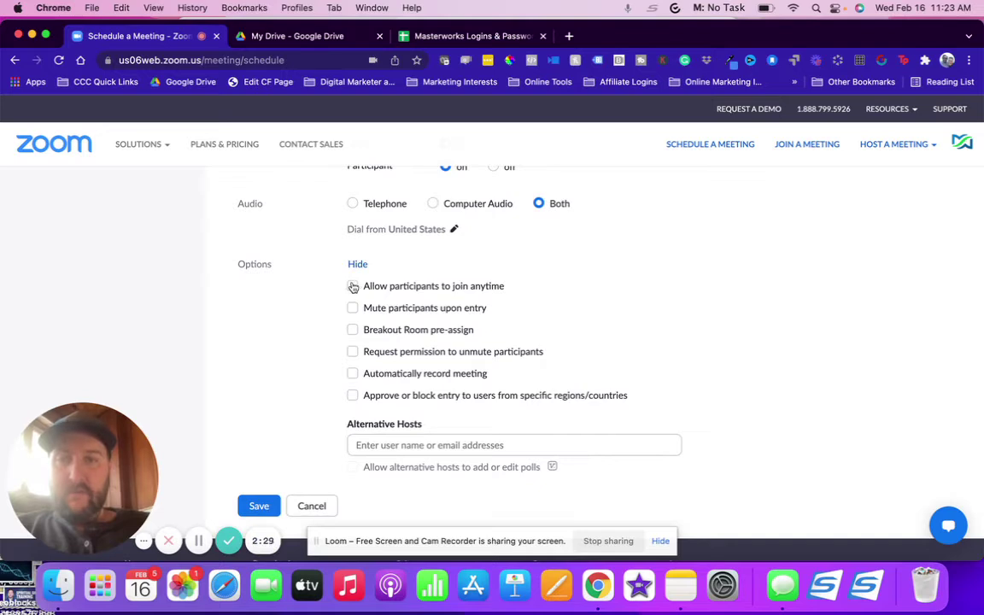
{"action": "left_click", "coordinate": [353, 287]}
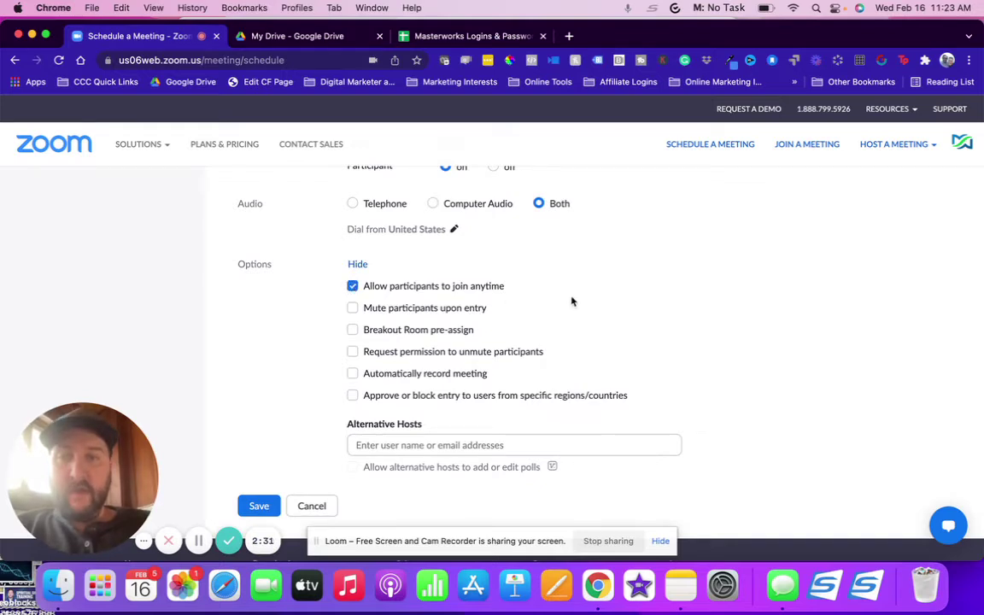
{"action": "left_click", "coordinate": [352, 309]}
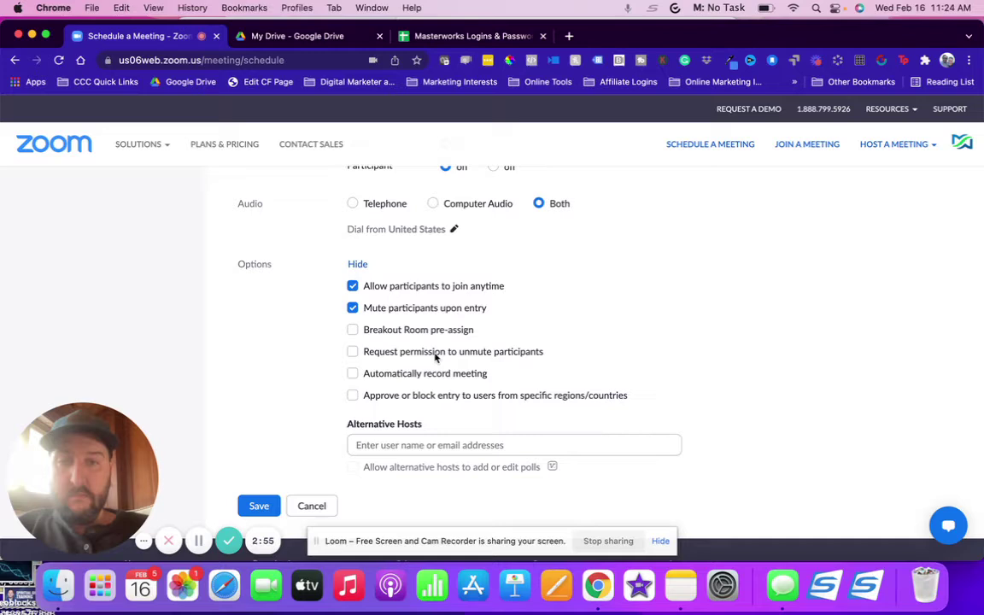
{"action": "left_click", "coordinate": [353, 374]}
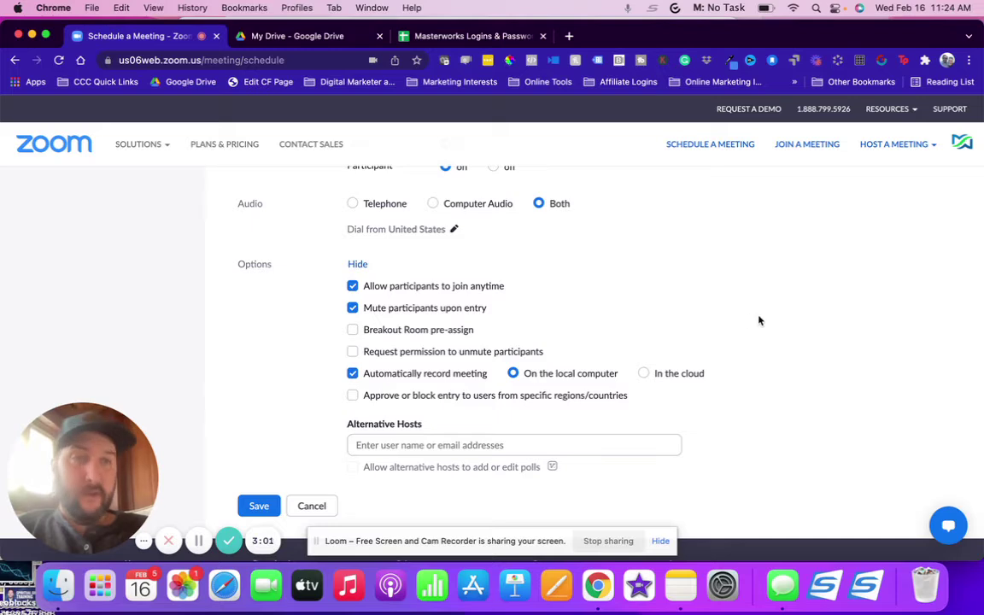
{"action": "scroll", "coordinate": [759, 320], "scroll_direction": "down", "scroll_amount": 2}
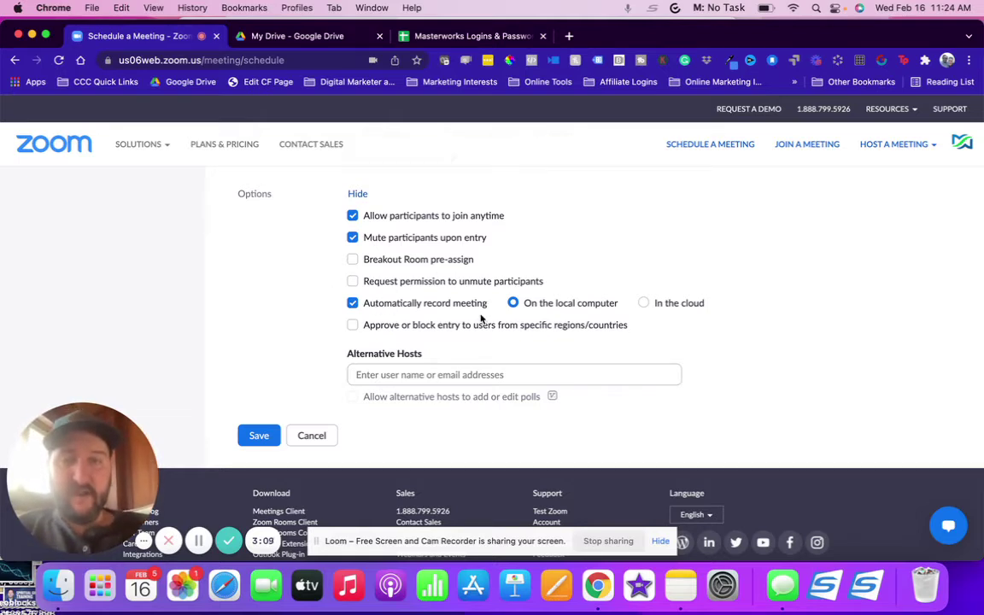
Step: Set the automatic recording location to the cloud and save the meeting
{"action": "left_click", "coordinate": [643, 304]}
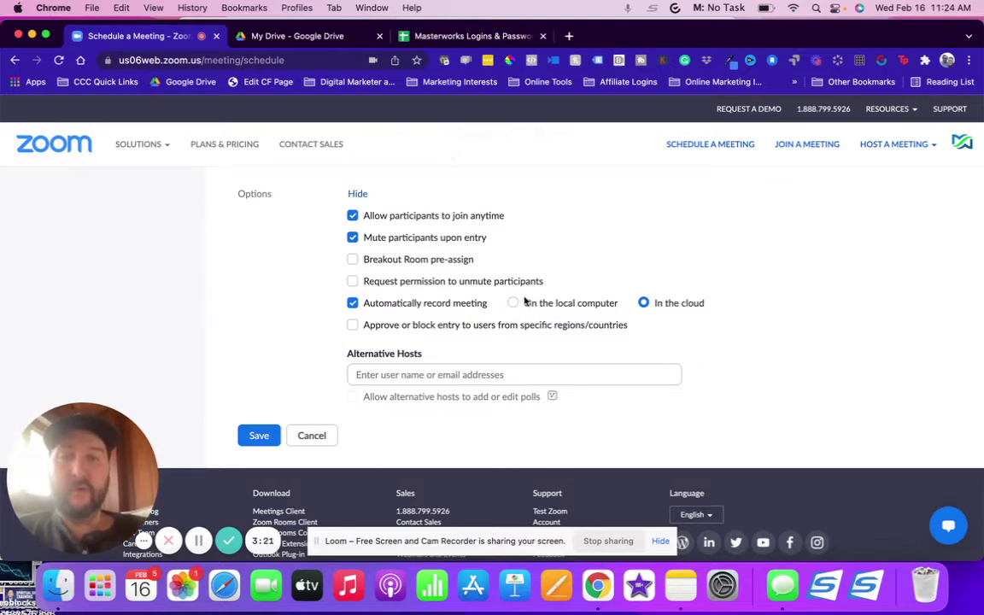
{"action": "left_click", "coordinate": [256, 437]}
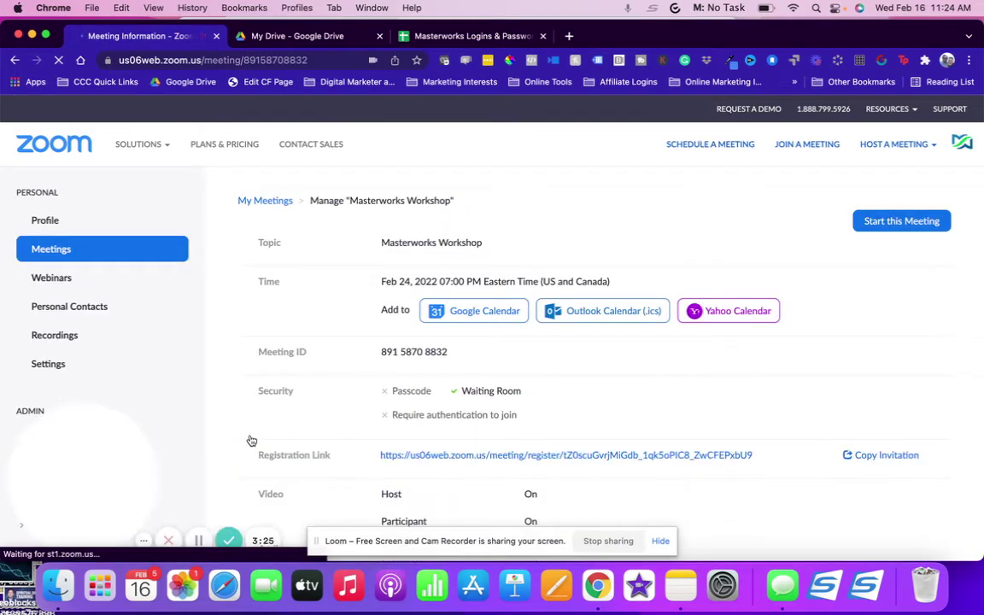
{"action": "scroll", "coordinate": [527, 450], "scroll_direction": "down", "scroll_amount": 3}
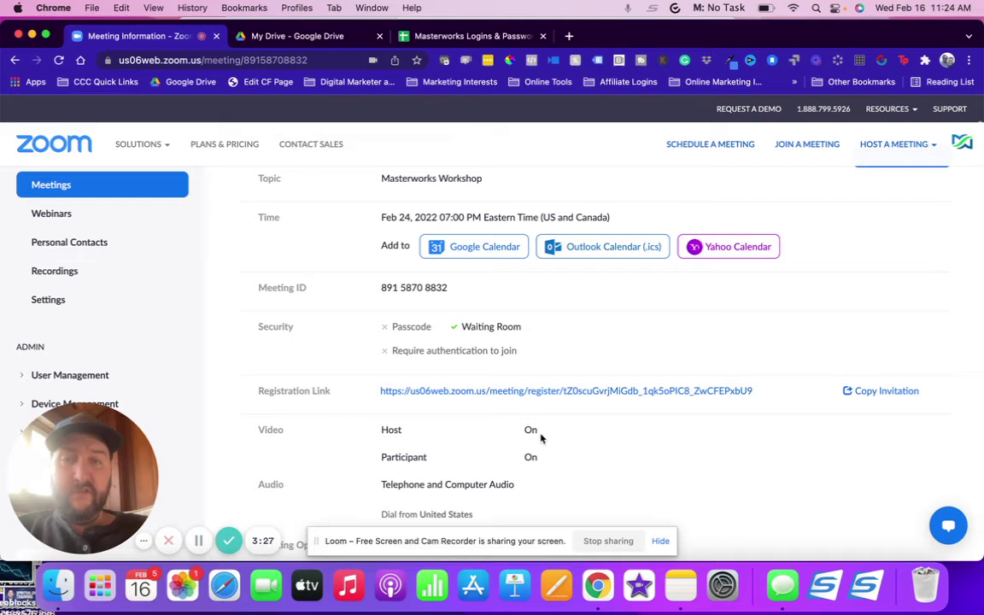
{"action": "scroll", "coordinate": [672, 394], "scroll_direction": "up", "scroll_amount": 3}
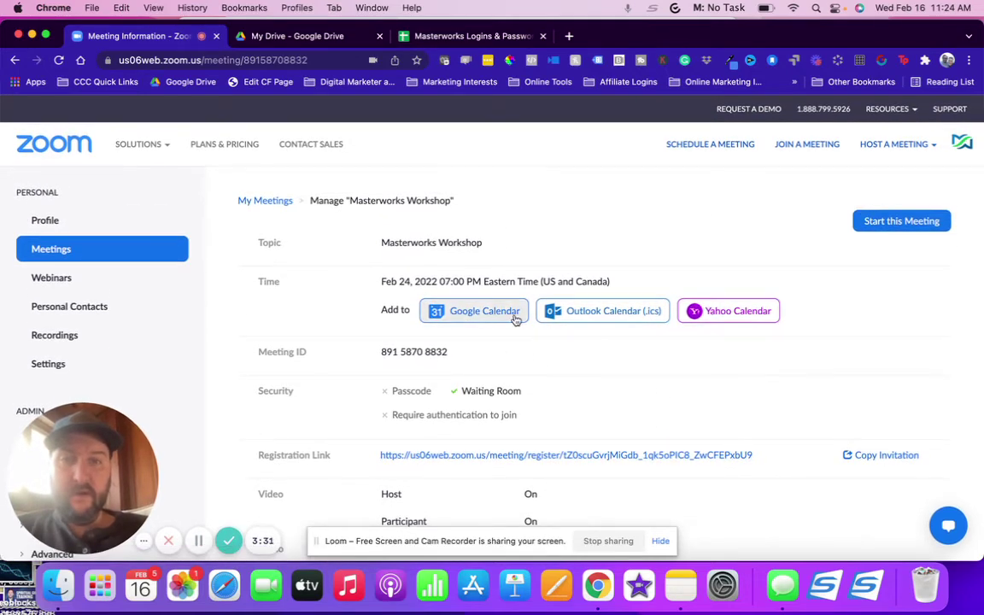
Step: Download the meeting's Outlook Calendar (.ics) file and add its event to the Work- R calendar, then return to the meeting page
{"action": "left_click", "coordinate": [601, 313]}
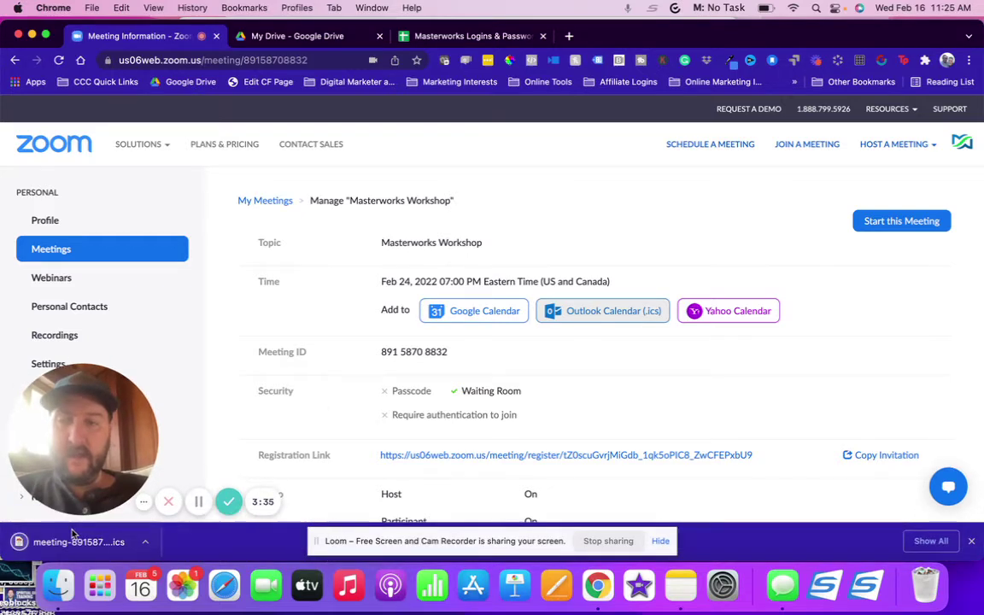
{"action": "left_click", "coordinate": [72, 541]}
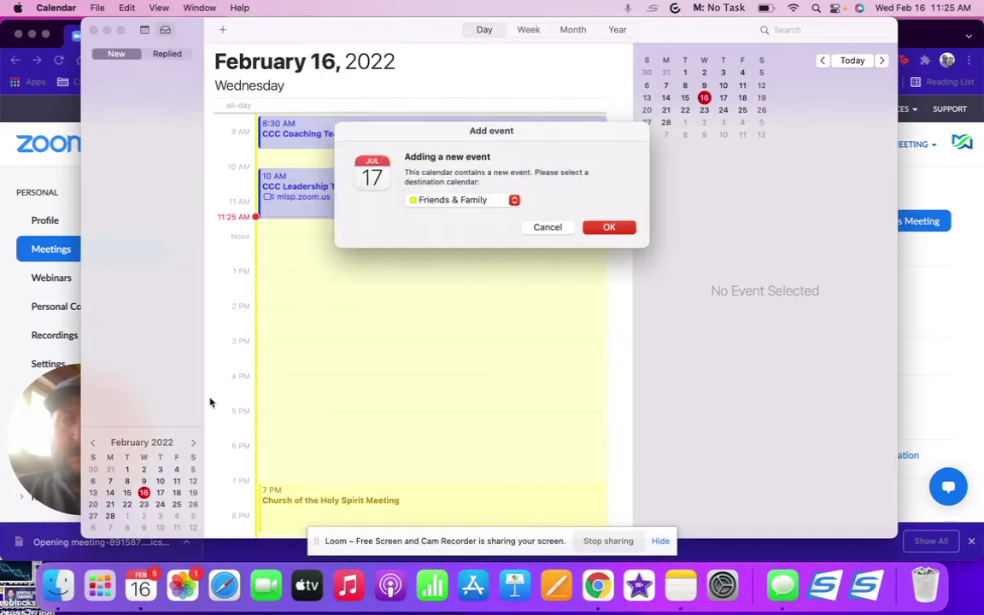
{"action": "left_click", "coordinate": [500, 199]}
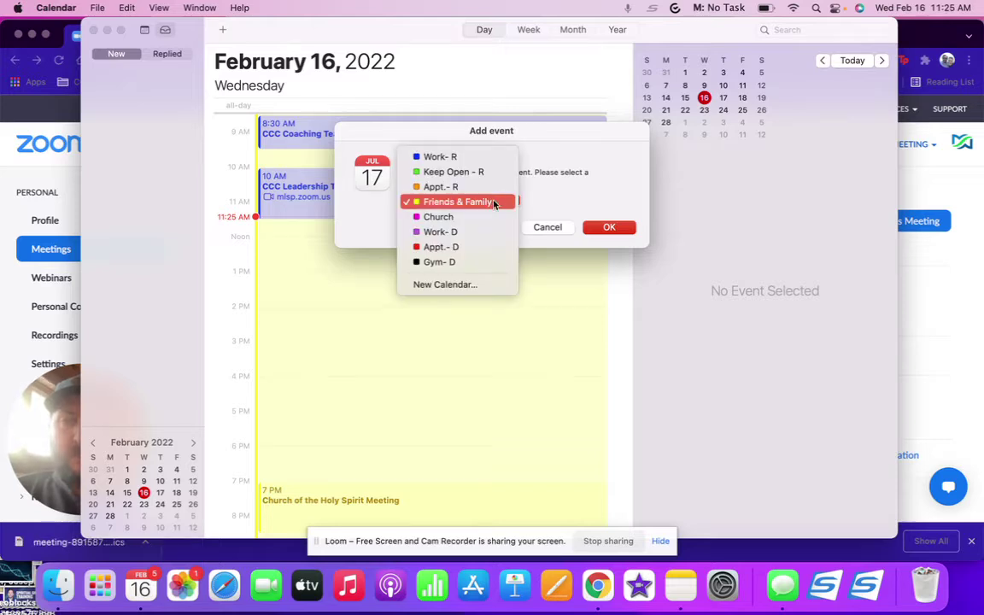
{"action": "left_click", "coordinate": [480, 157]}
{"action": "left_click", "coordinate": [615, 227]}
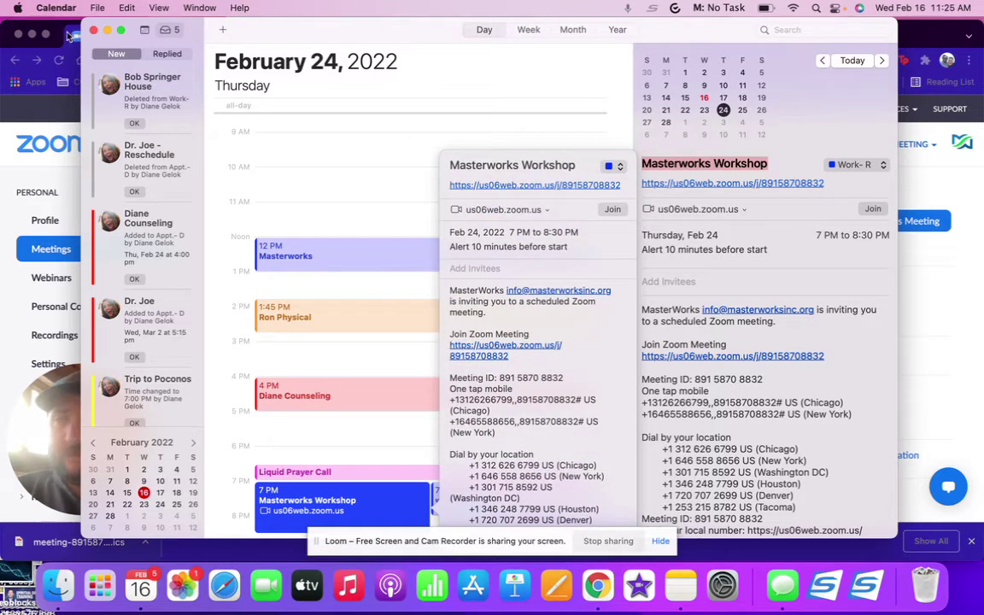
{"action": "left_click", "coordinate": [93, 31]}
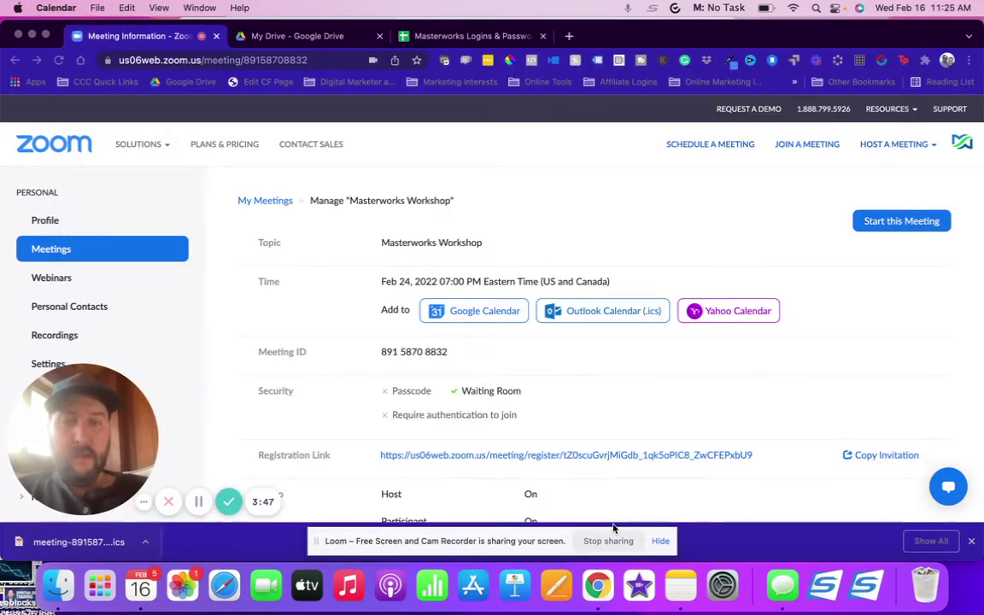
{"action": "left_click", "coordinate": [971, 540]}
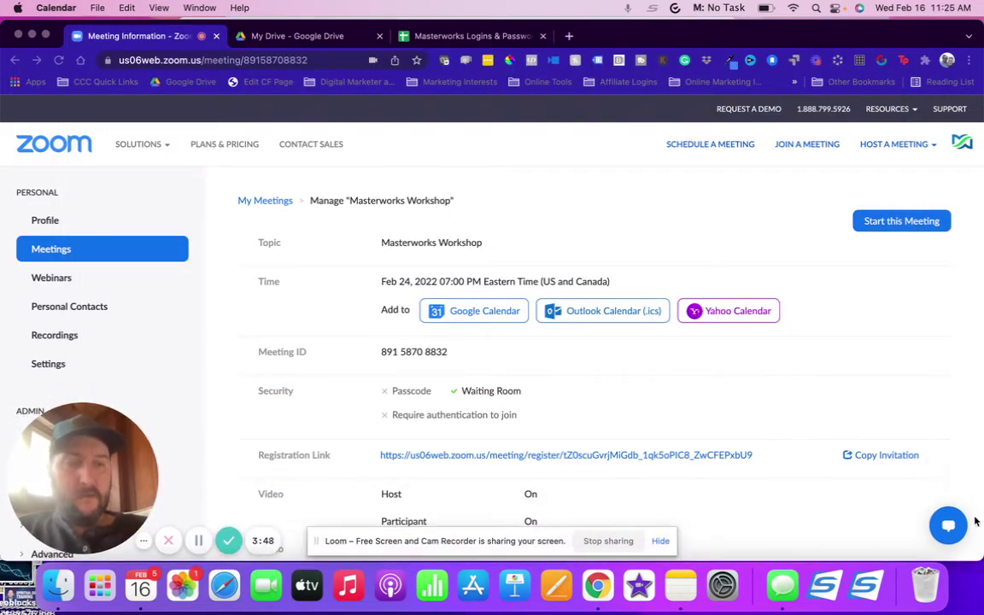
{"action": "left_click", "coordinate": [819, 514]}
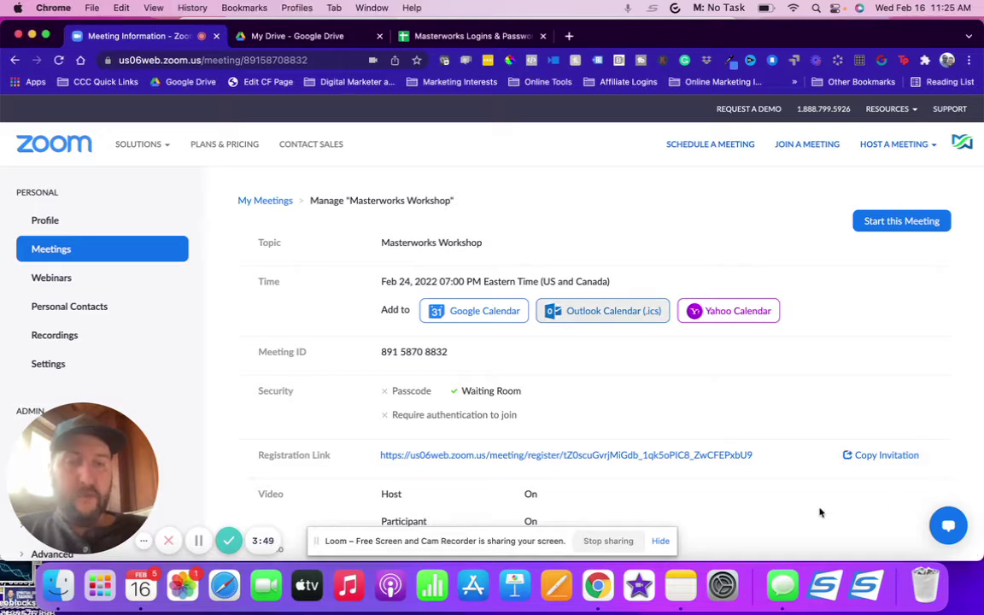
Step: Copy the Outlook Calendar link's address and open it in a new browser tab to download the event file
{"action": "left_click", "coordinate": [589, 319]}
{"action": "right_click", "coordinate": [589, 318]}
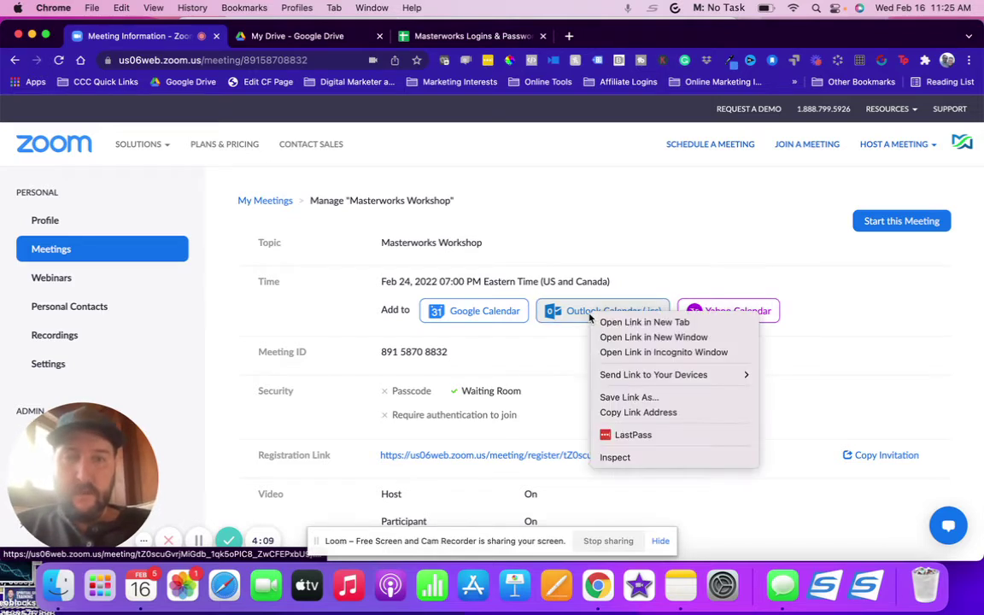
{"action": "left_click", "coordinate": [633, 416]}
{"action": "left_click", "coordinate": [568, 36]}
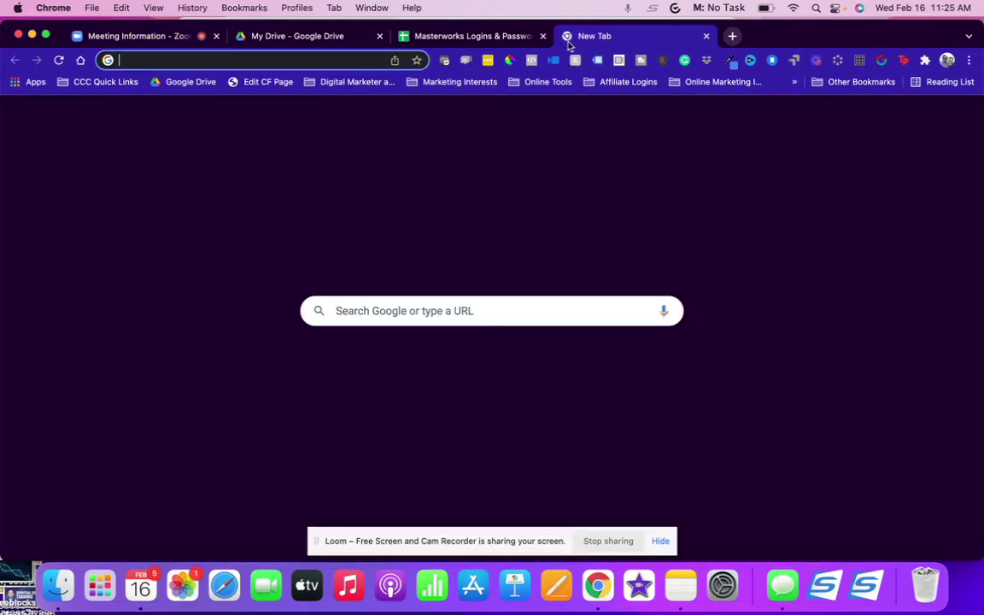
{"action": "key", "text": "super+v"}
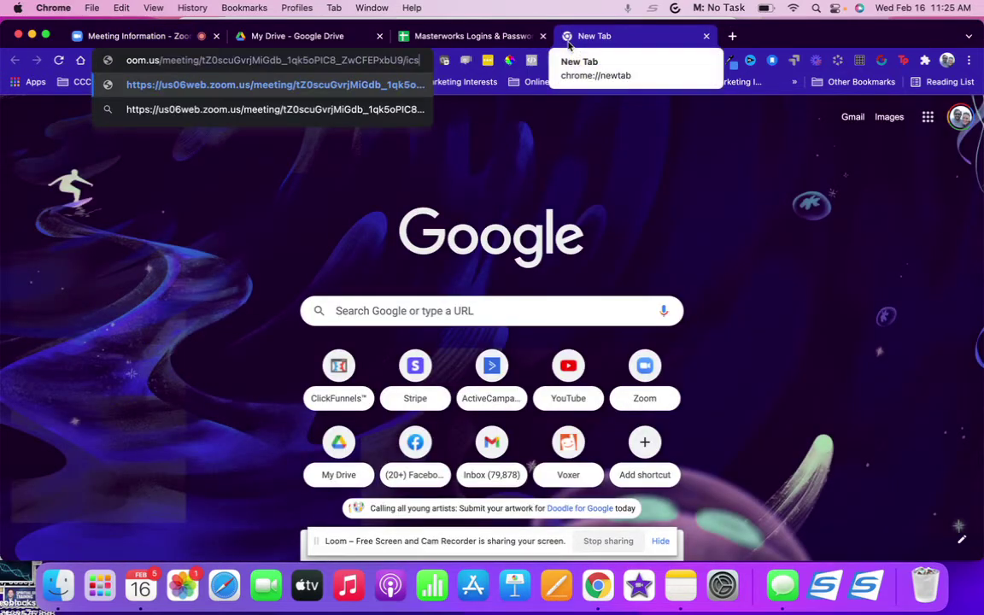
{"action": "key", "text": "Return"}
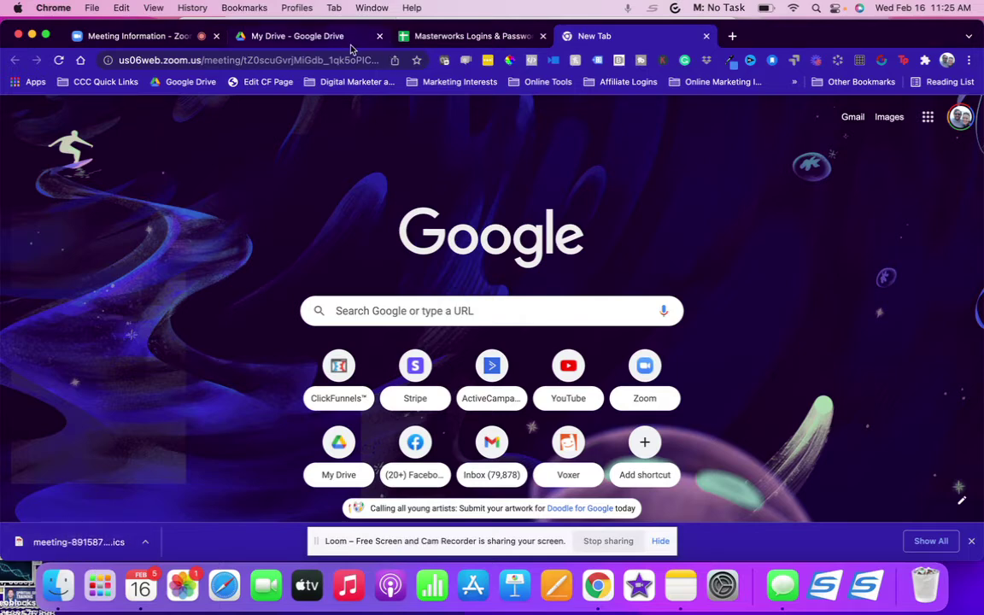
Step: Return to the meeting page and review its meeting options, registration, email and branding settings
{"action": "left_click", "coordinate": [96, 38]}
{"action": "scroll", "coordinate": [766, 469], "scroll_direction": "down", "scroll_amount": 8}
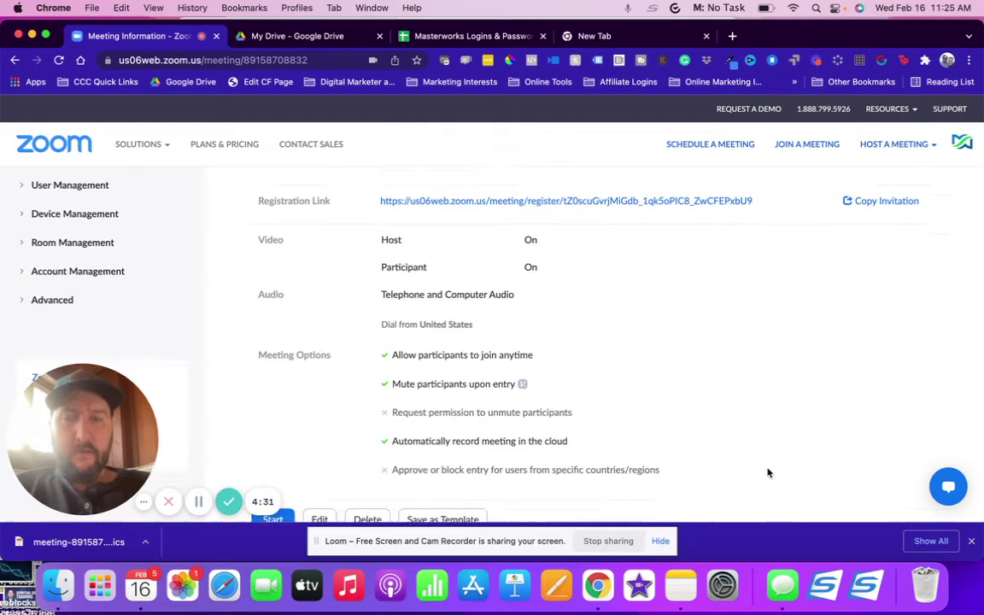
{"action": "scroll", "coordinate": [767, 461], "scroll_direction": "down", "scroll_amount": 6}
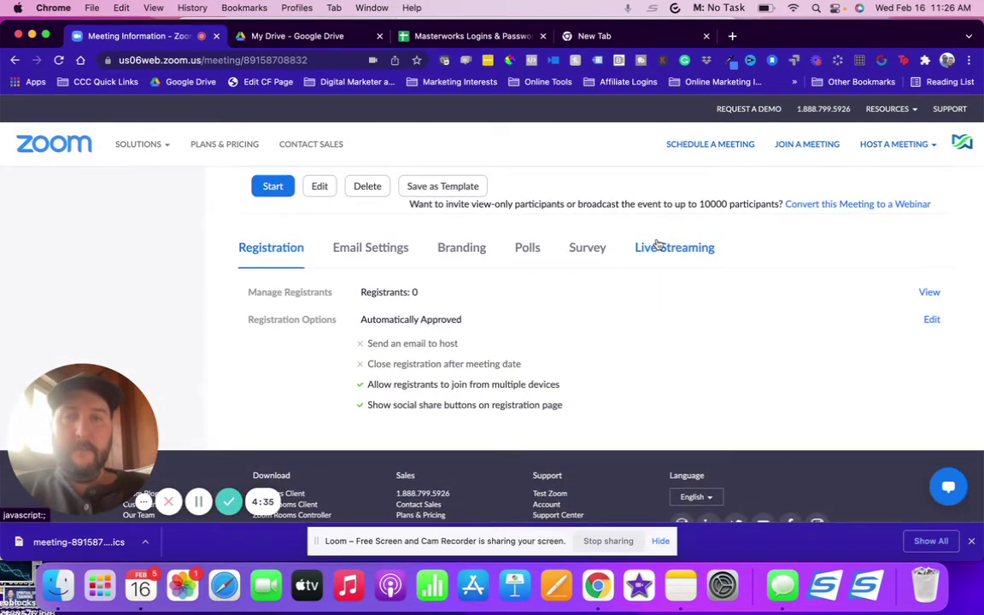
{"action": "scroll", "coordinate": [549, 335], "scroll_direction": "up", "scroll_amount": 2}
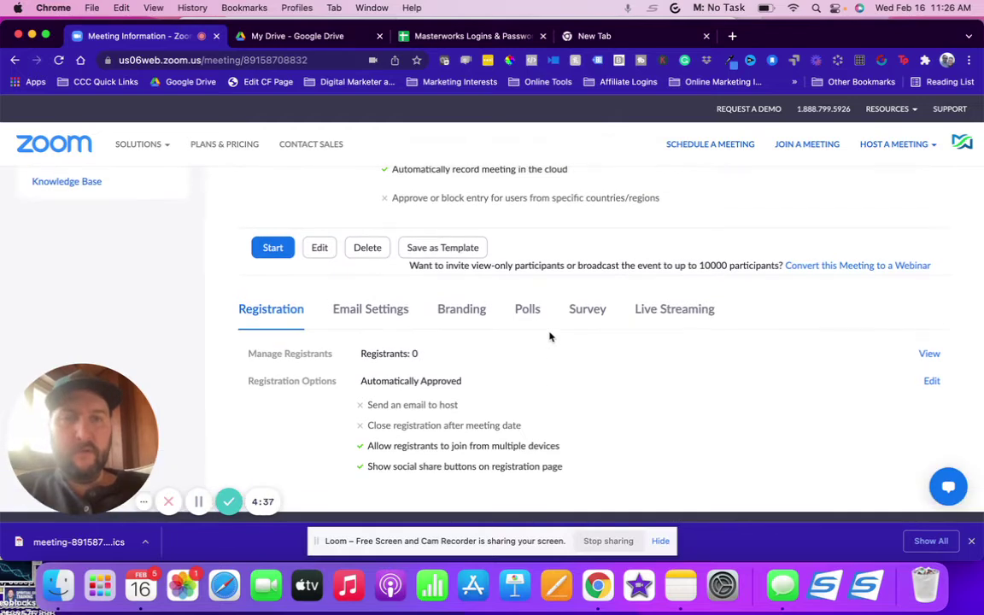
{"action": "scroll", "coordinate": [549, 335], "scroll_direction": "down", "scroll_amount": 1}
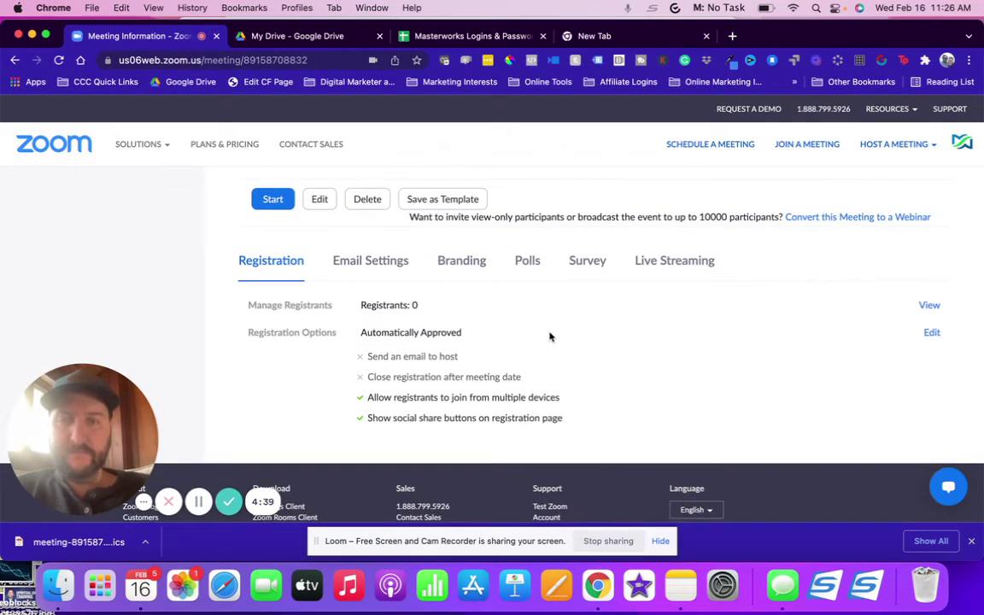
{"action": "left_click", "coordinate": [341, 260]}
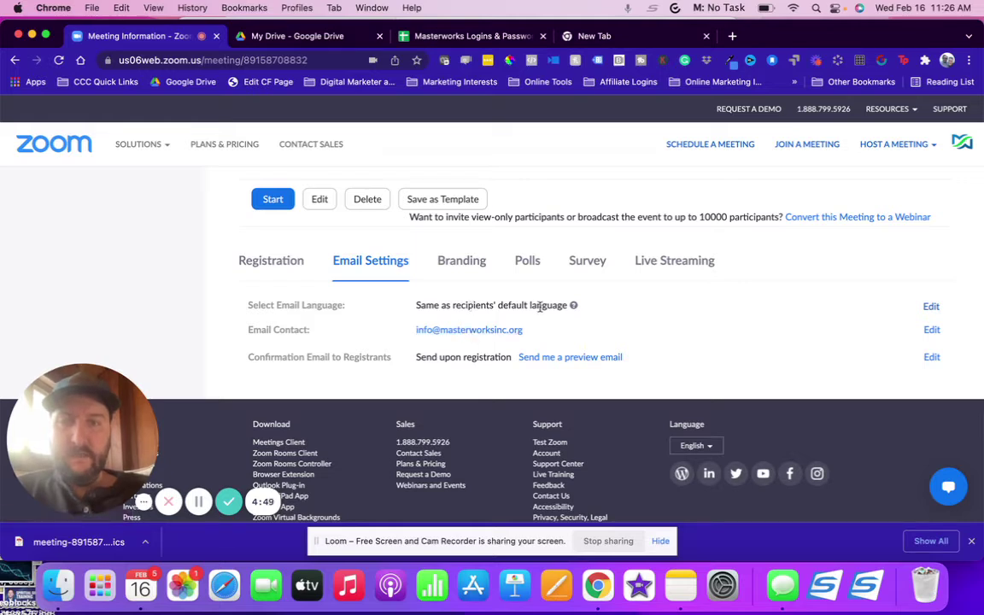
{"action": "left_click", "coordinate": [460, 272]}
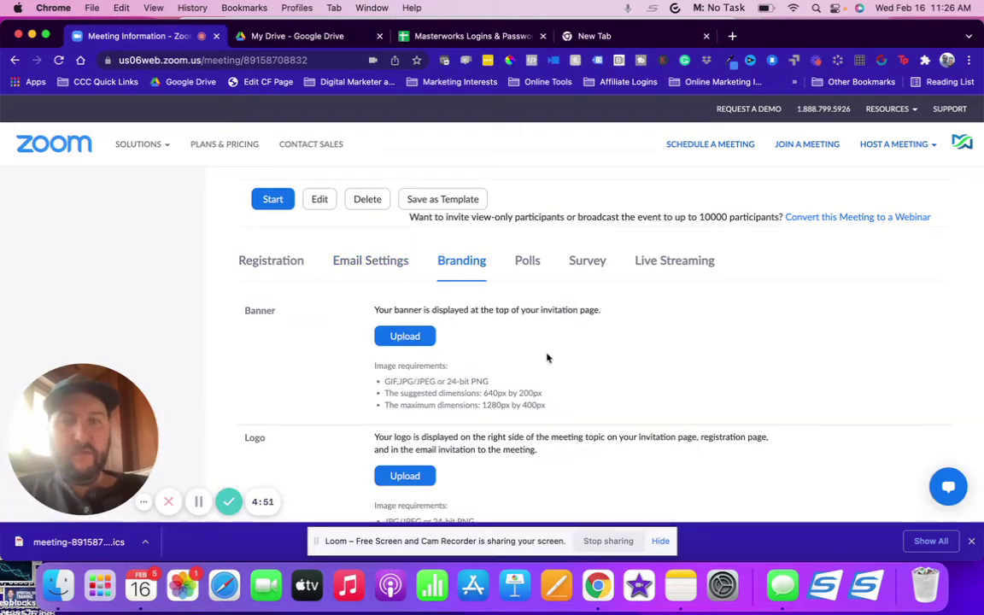
{"action": "scroll", "coordinate": [546, 356], "scroll_direction": "down", "scroll_amount": 1}
{"action": "left_click", "coordinate": [409, 299]}
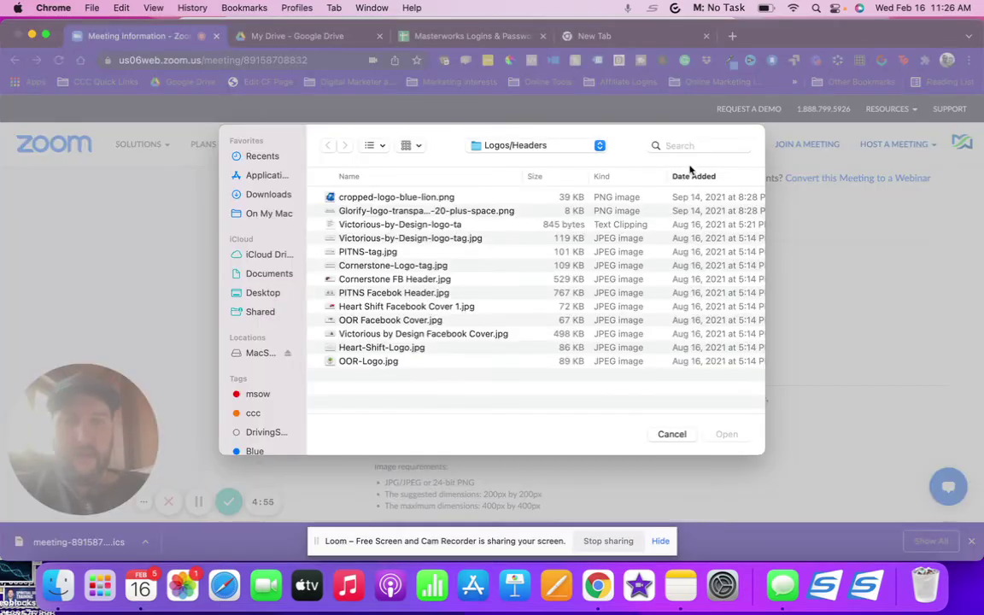
{"action": "left_click", "coordinate": [692, 144]}
{"action": "type", "text": "masterworks"}
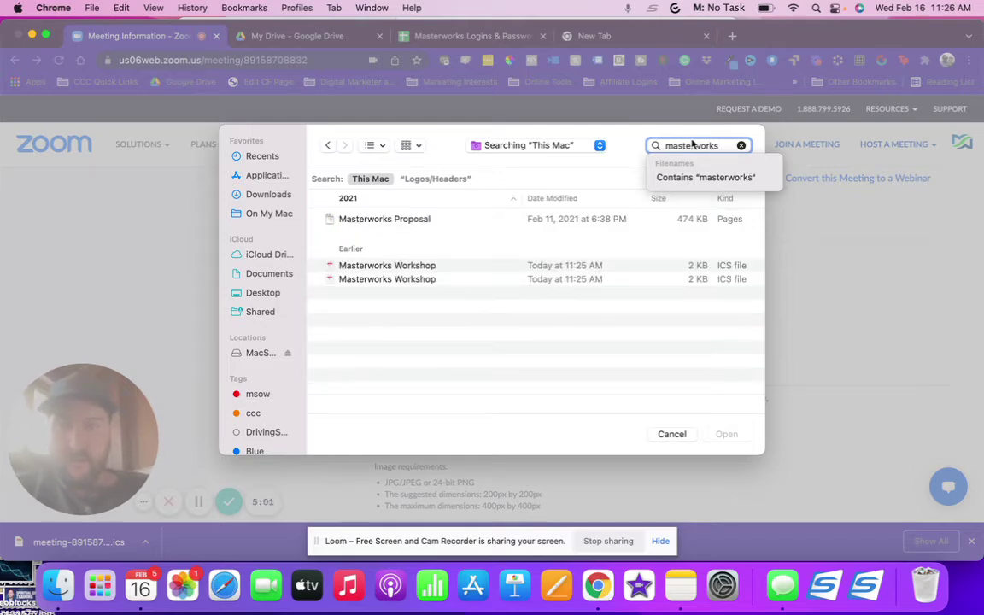
{"action": "left_click", "coordinate": [672, 434]}
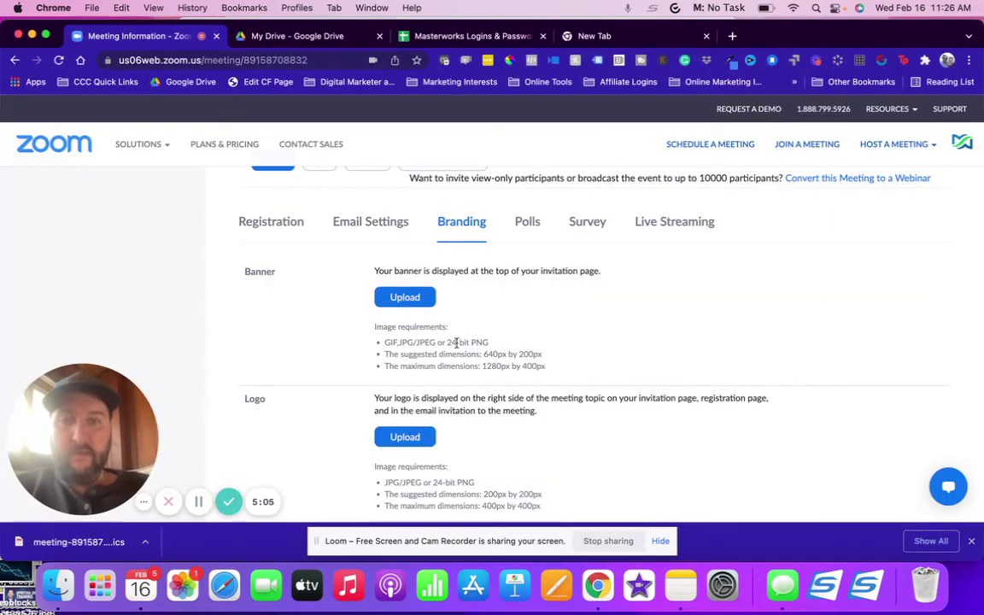
Step: Examine the suggested and maximum image dimensions for the banner and the logo
{"action": "left_click_drag", "start_coordinate": [549, 369], "coordinate": [471, 354]}
{"action": "scroll", "coordinate": [574, 374], "scroll_direction": "down", "scroll_amount": 2}
{"action": "scroll", "coordinate": [574, 374], "scroll_direction": "down", "scroll_amount": 1}
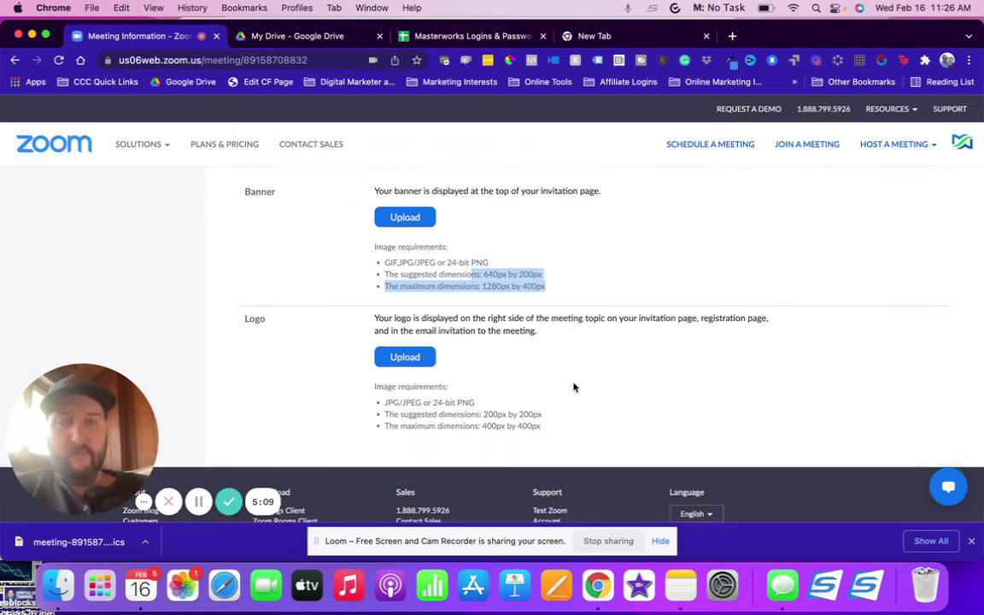
{"action": "left_click_drag", "start_coordinate": [554, 427], "coordinate": [379, 417]}
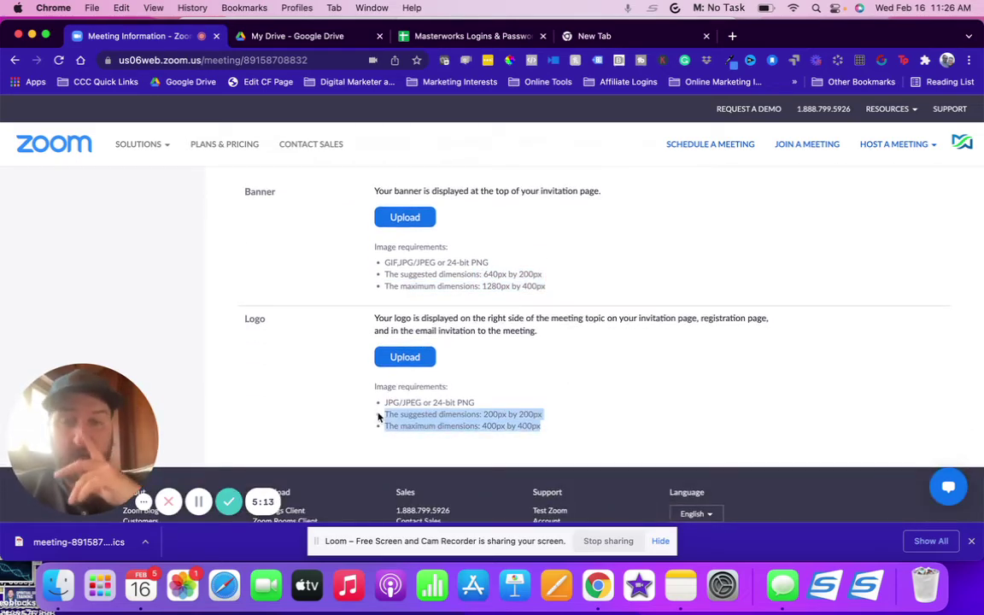
{"action": "left_click", "coordinate": [521, 388]}
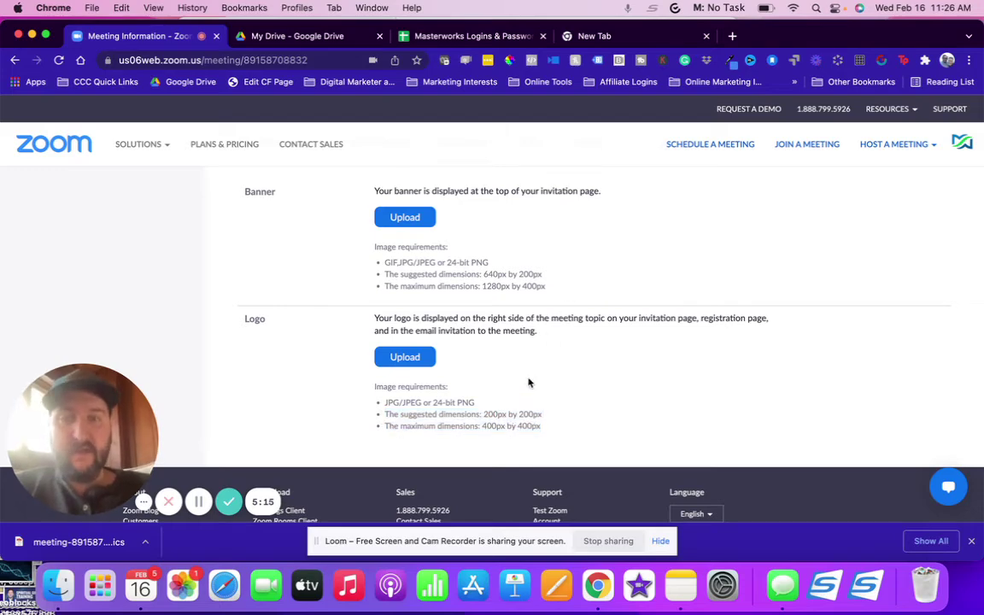
{"action": "scroll", "coordinate": [527, 384], "scroll_direction": "down", "scroll_amount": 2}
{"action": "scroll", "coordinate": [526, 385], "scroll_direction": "up", "scroll_amount": 5}
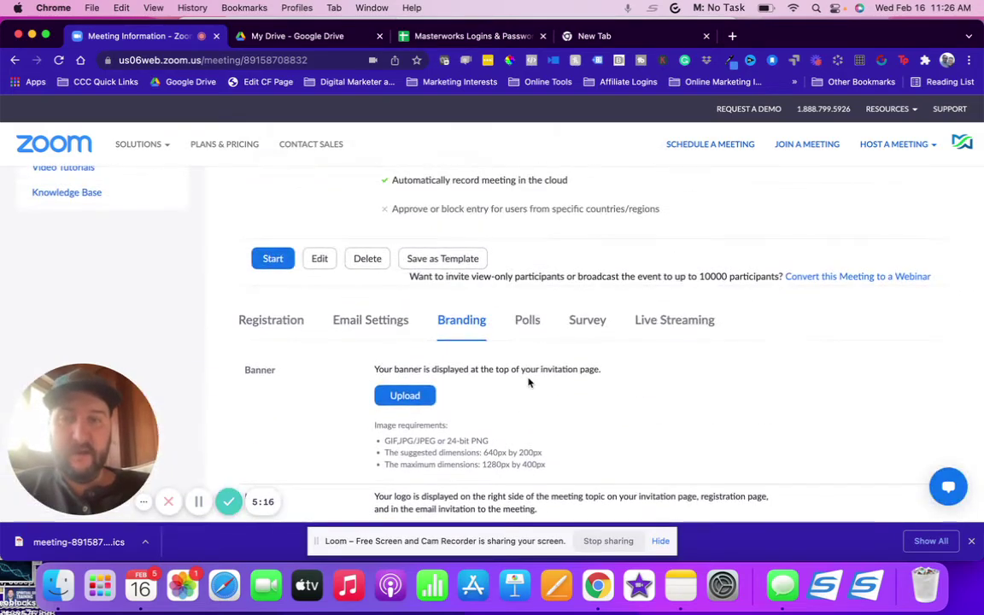
Step: Review the meeting's polls, survey and live streaming settings
{"action": "left_click", "coordinate": [529, 321]}
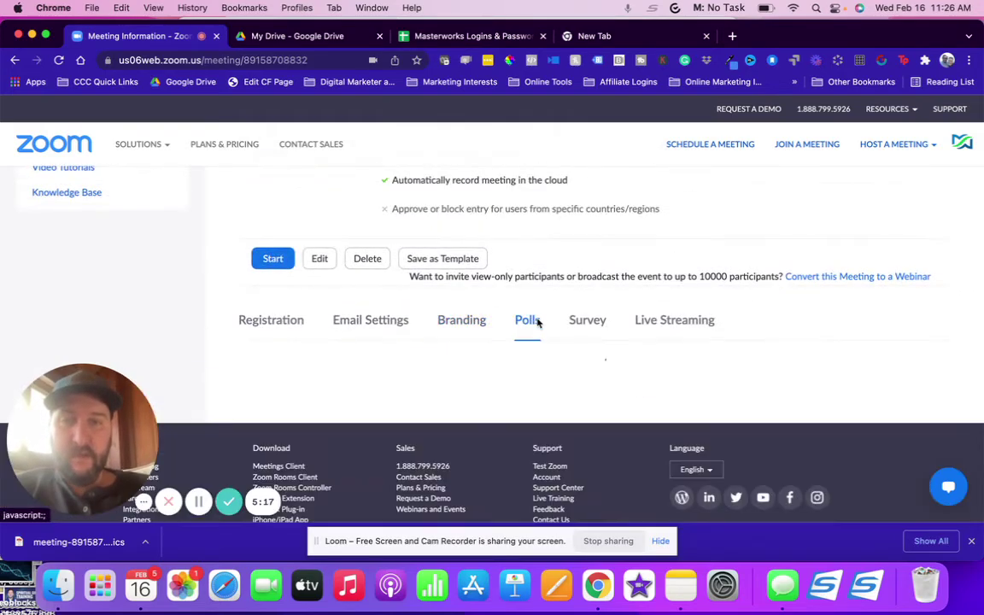
{"action": "left_click", "coordinate": [587, 322]}
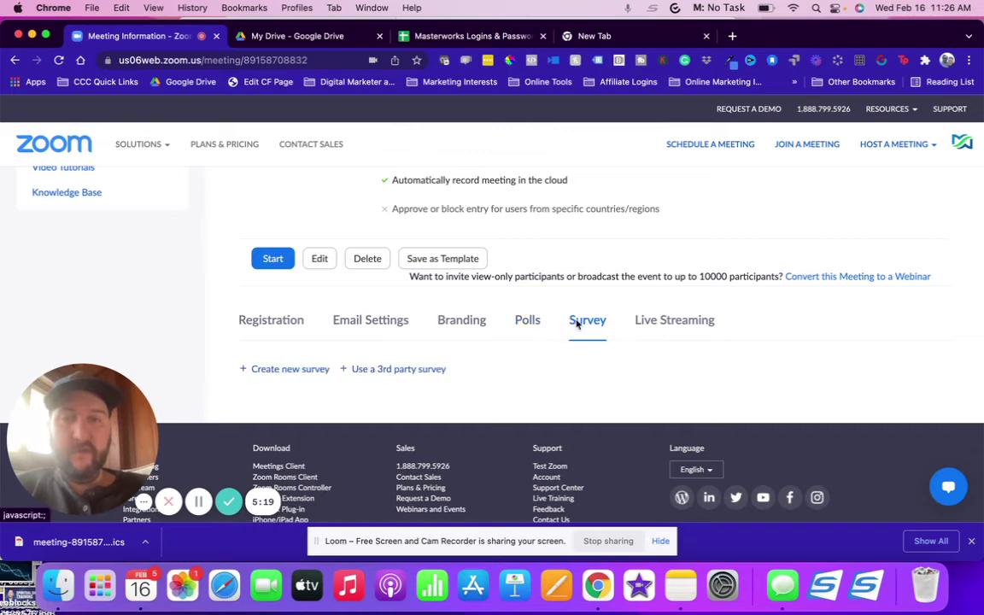
{"action": "left_click", "coordinate": [649, 322]}
{"action": "scroll", "coordinate": [280, 408], "scroll_direction": "down", "scroll_amount": 1}
{"action": "scroll", "coordinate": [280, 408], "scroll_direction": "down", "scroll_amount": 3}
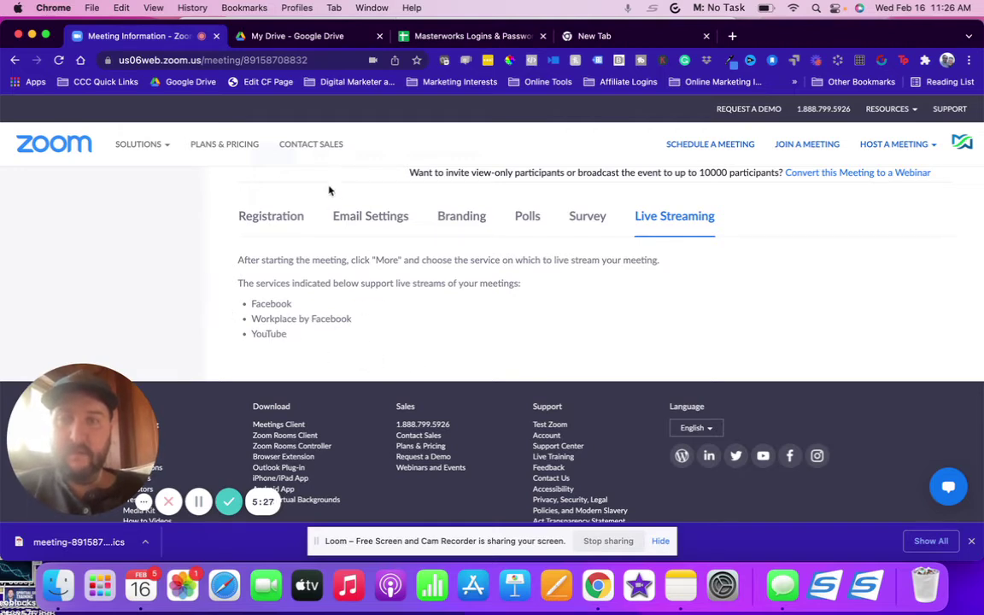
Step: Open the meeting's registration options for editing and review the approval, notification and other settings
{"action": "left_click", "coordinate": [265, 217]}
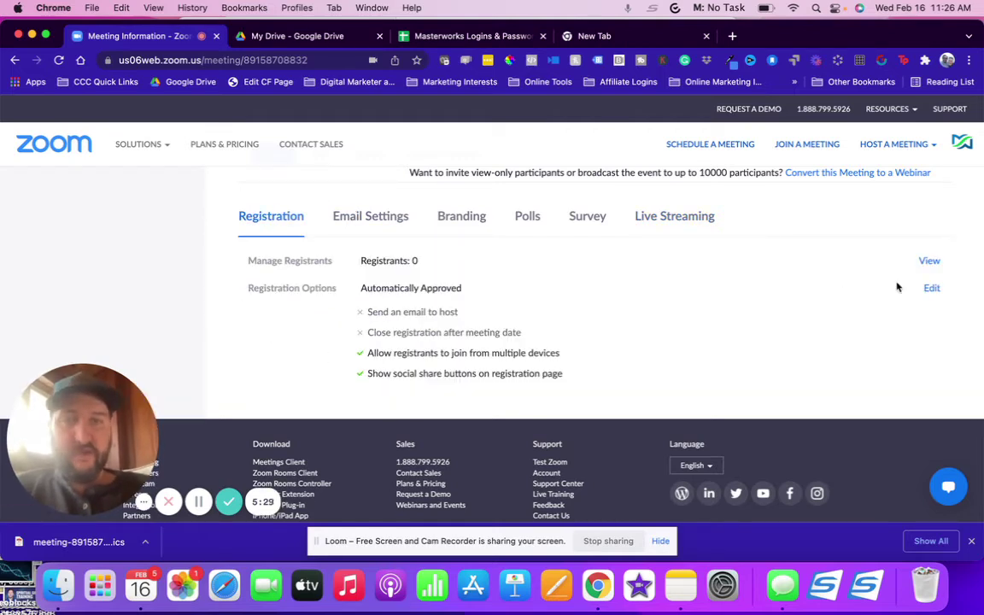
{"action": "left_click", "coordinate": [931, 290]}
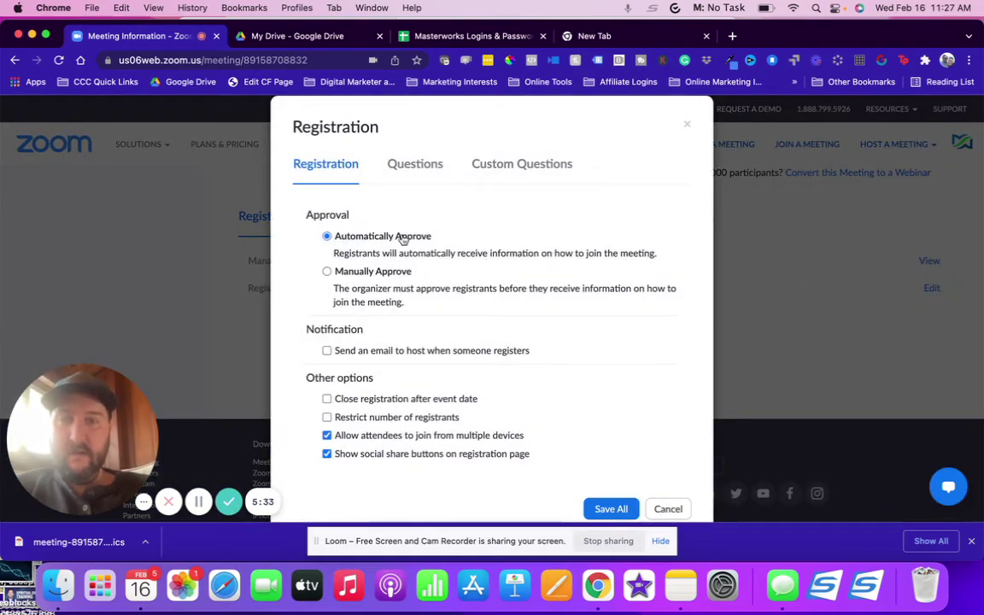
{"action": "scroll", "coordinate": [391, 356], "scroll_direction": "down", "scroll_amount": 3}
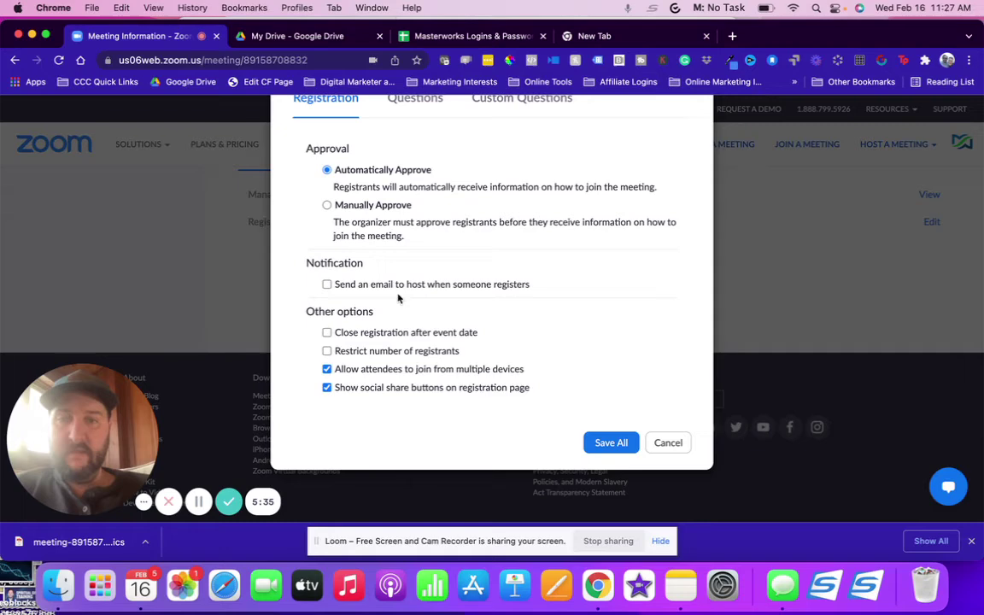
{"action": "scroll", "coordinate": [416, 273], "scroll_direction": "up", "scroll_amount": 3}
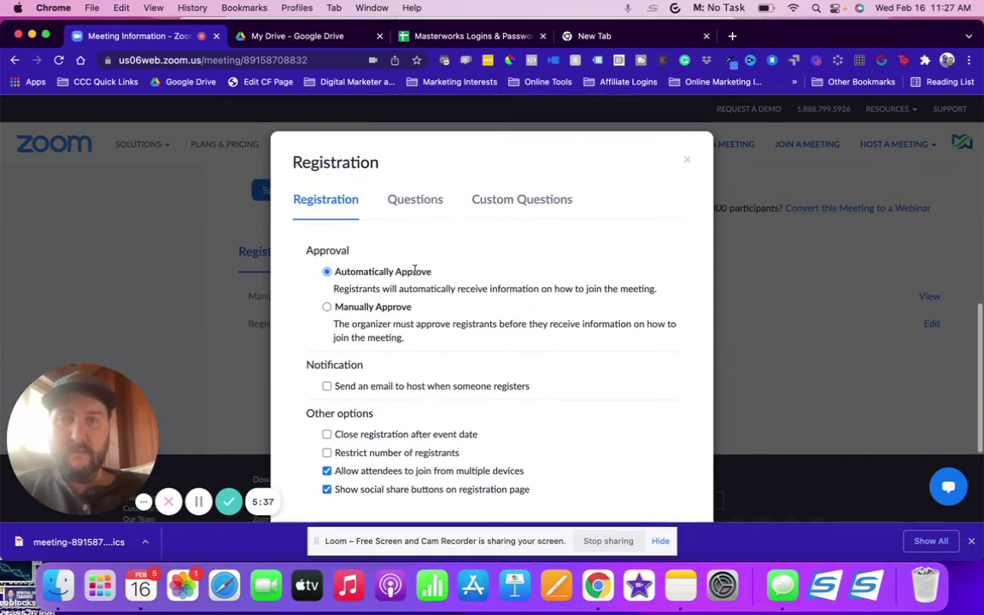
Step: Make the Last Name question optional in the registration form, review the other available fields and save the registration settings
{"action": "left_click", "coordinate": [418, 202]}
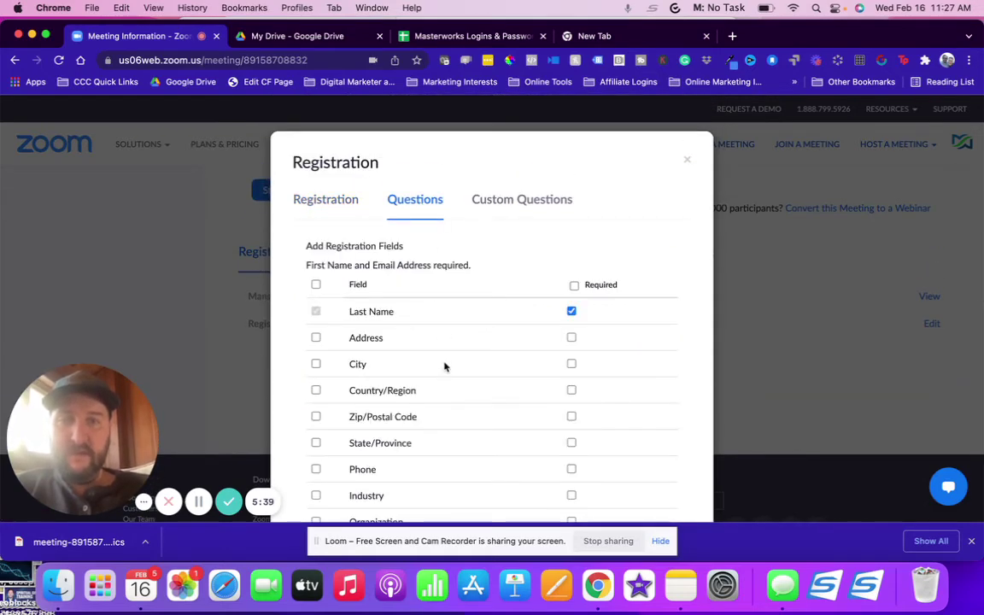
{"action": "scroll", "coordinate": [444, 367], "scroll_direction": "down", "scroll_amount": 5}
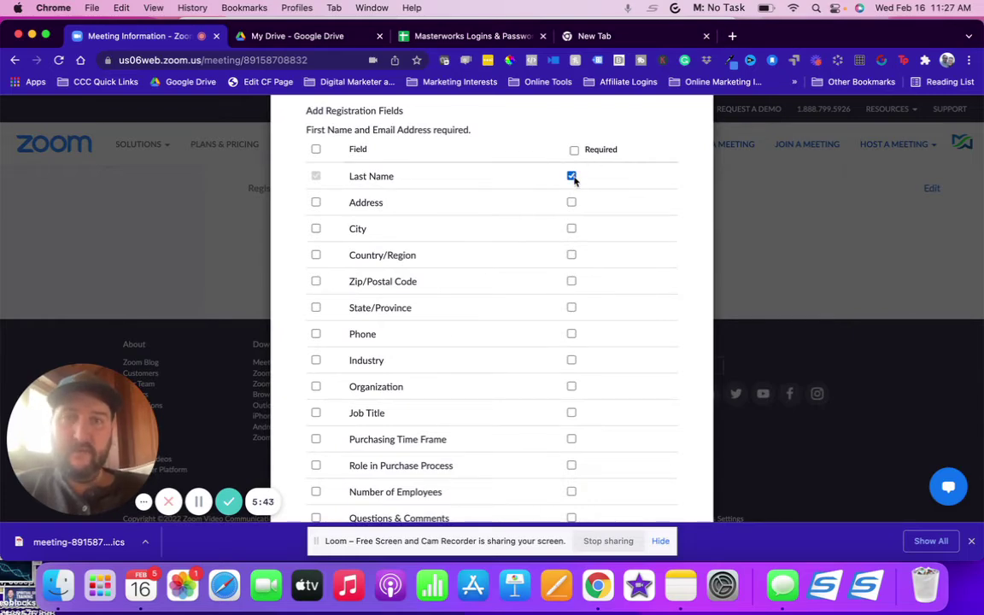
{"action": "scroll", "coordinate": [501, 204], "scroll_direction": "up", "scroll_amount": 4}
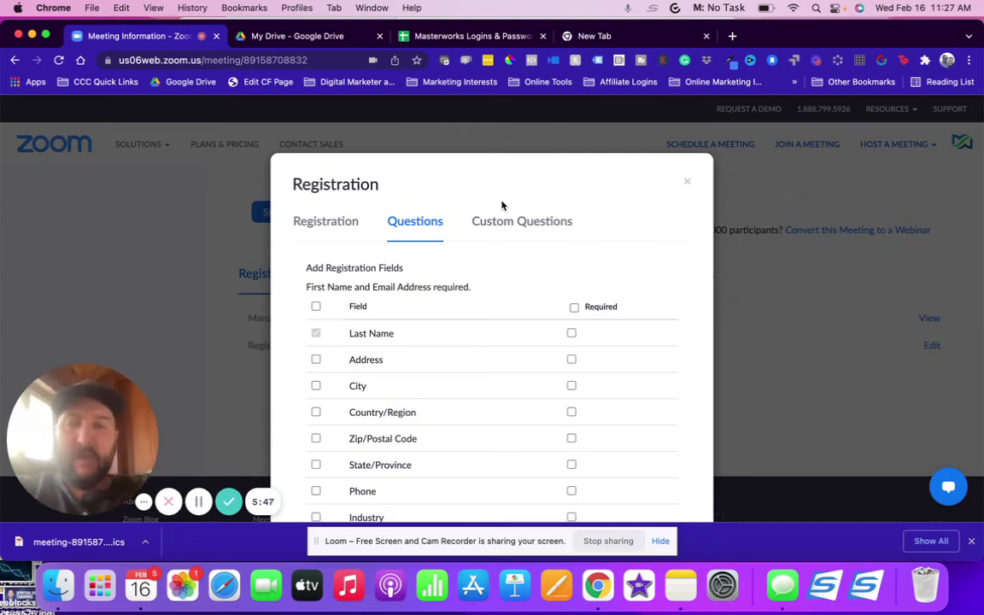
{"action": "scroll", "coordinate": [501, 205], "scroll_direction": "down", "scroll_amount": 8}
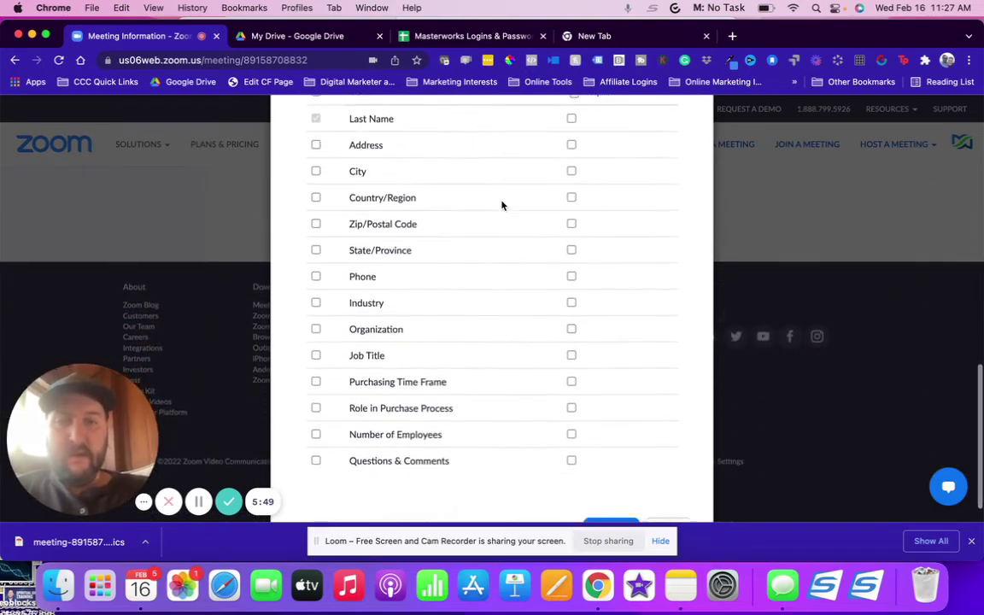
{"action": "scroll", "coordinate": [601, 316], "scroll_direction": "up", "scroll_amount": 1}
{"action": "scroll", "coordinate": [601, 316], "scroll_direction": "down", "scroll_amount": 1}
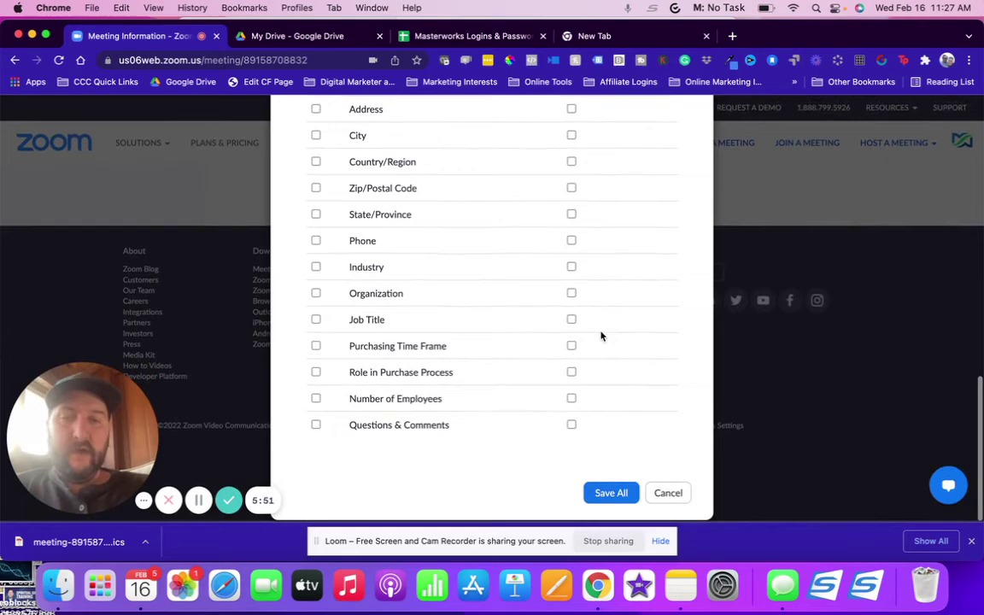
{"action": "scroll", "coordinate": [593, 366], "scroll_direction": "up", "scroll_amount": 9}
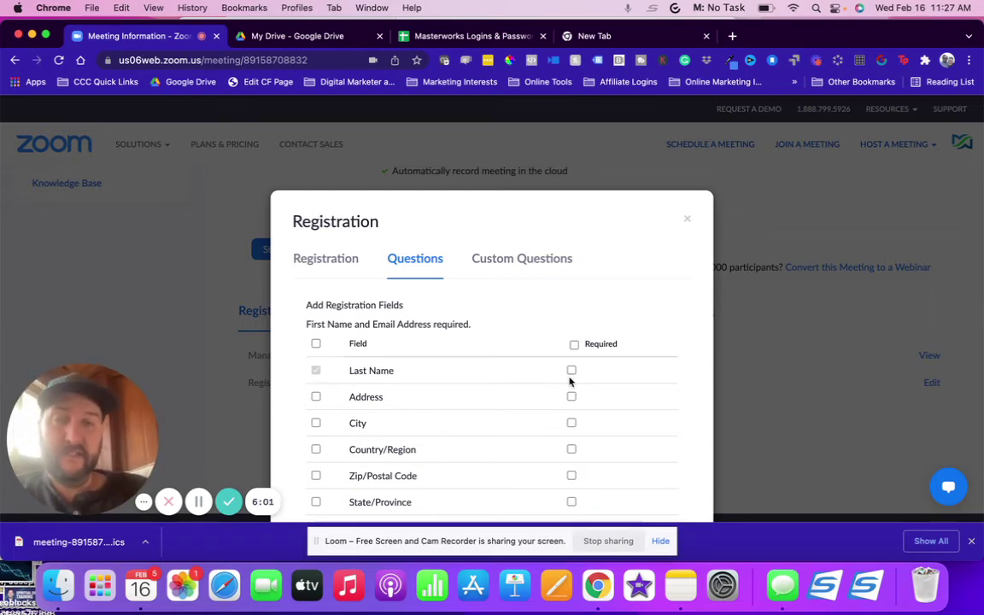
{"action": "scroll", "coordinate": [571, 382], "scroll_direction": "down", "scroll_amount": 5}
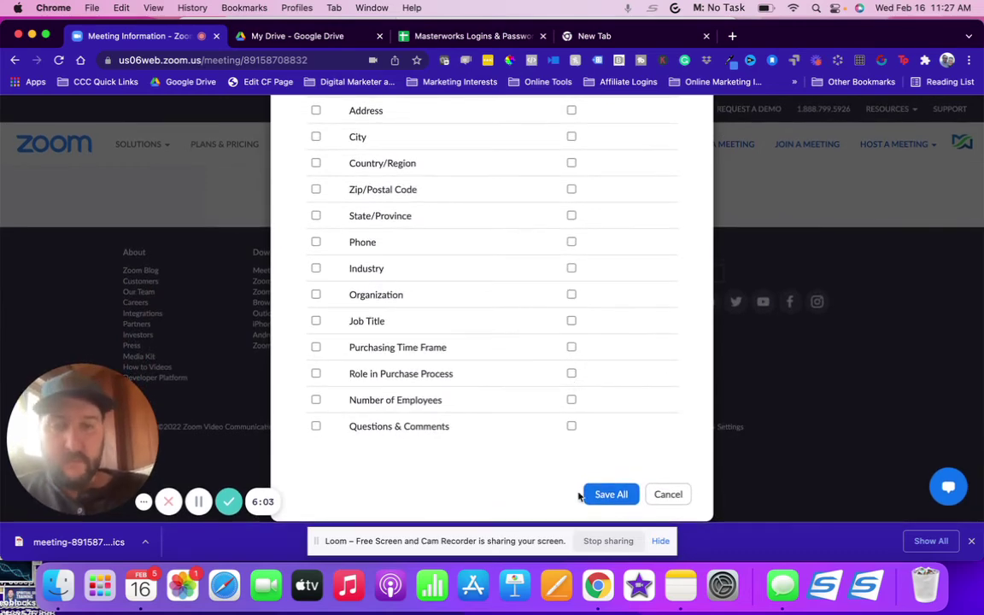
{"action": "left_click", "coordinate": [609, 495]}
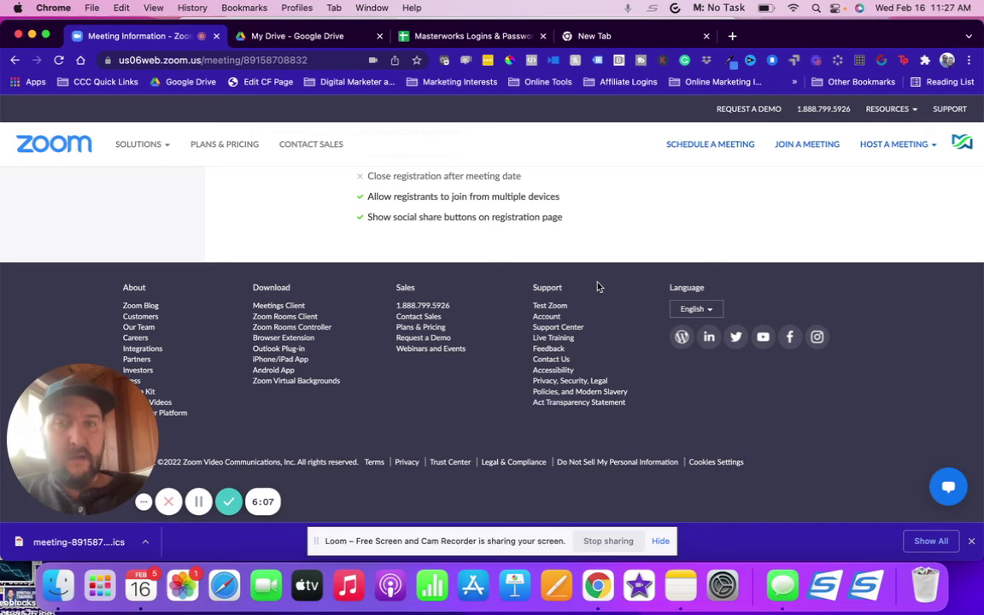
Step: Look back over the meeting details, then open the Webinars page and read how webinars work and are enabled
{"action": "scroll", "coordinate": [598, 287], "scroll_direction": "up", "scroll_amount": 3}
{"action": "scroll", "coordinate": [619, 326], "scroll_direction": "up", "scroll_amount": 3}
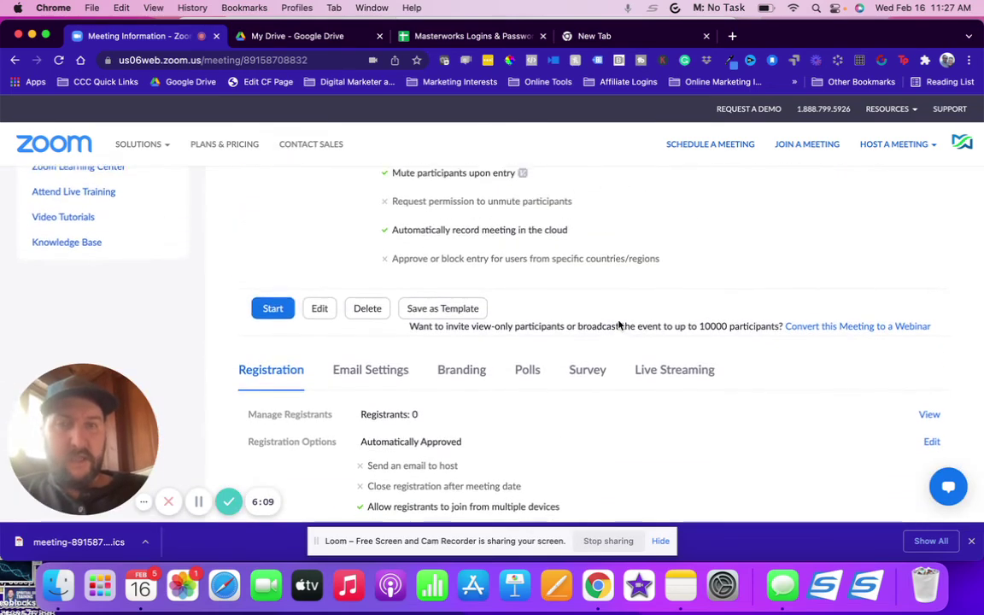
{"action": "scroll", "coordinate": [619, 326], "scroll_direction": "up", "scroll_amount": 1}
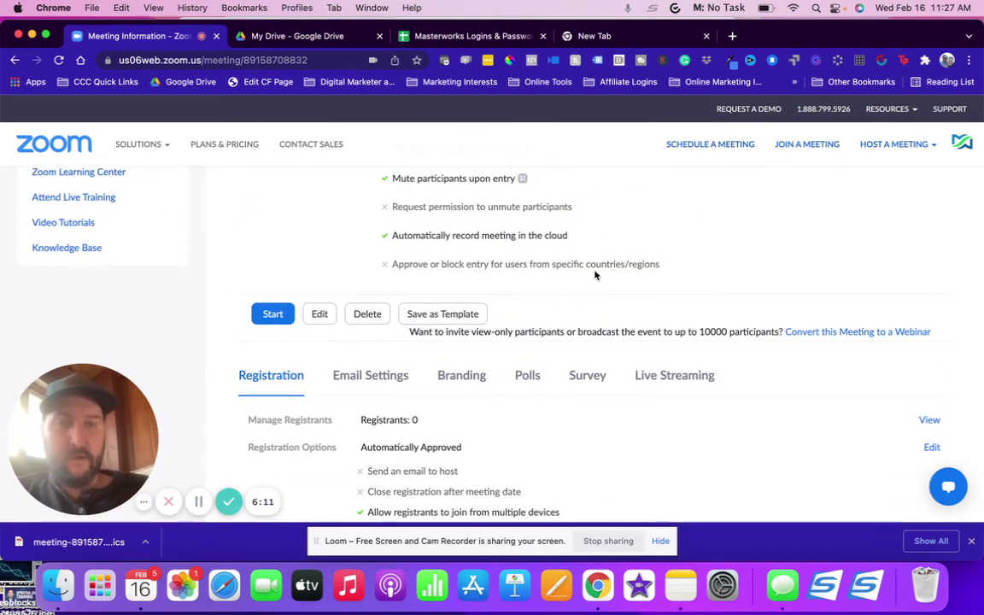
{"action": "scroll", "coordinate": [595, 274], "scroll_direction": "up", "scroll_amount": 2}
{"action": "scroll", "coordinate": [599, 276], "scroll_direction": "up", "scroll_amount": 10}
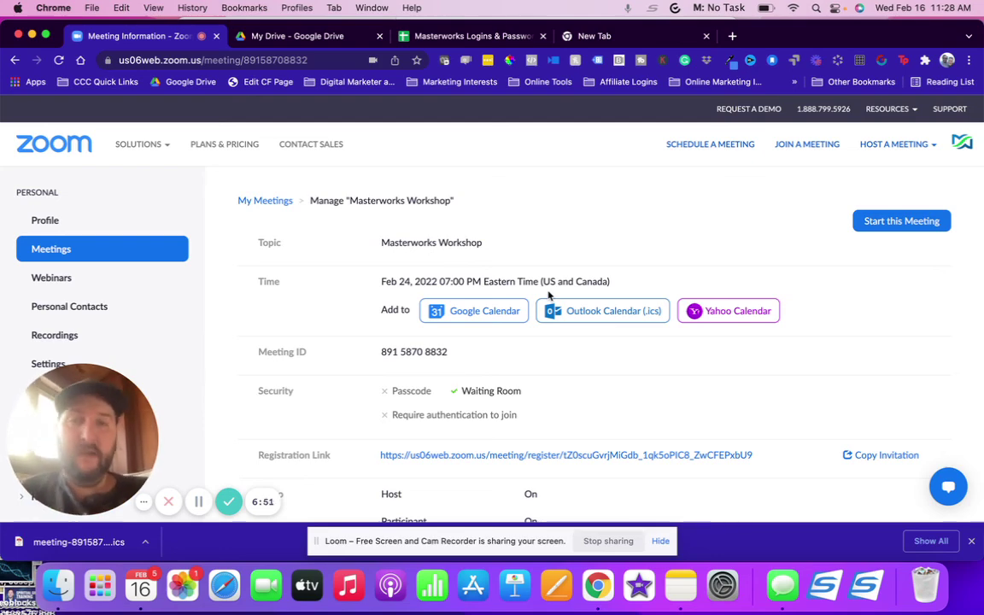
{"action": "left_click", "coordinate": [90, 280]}
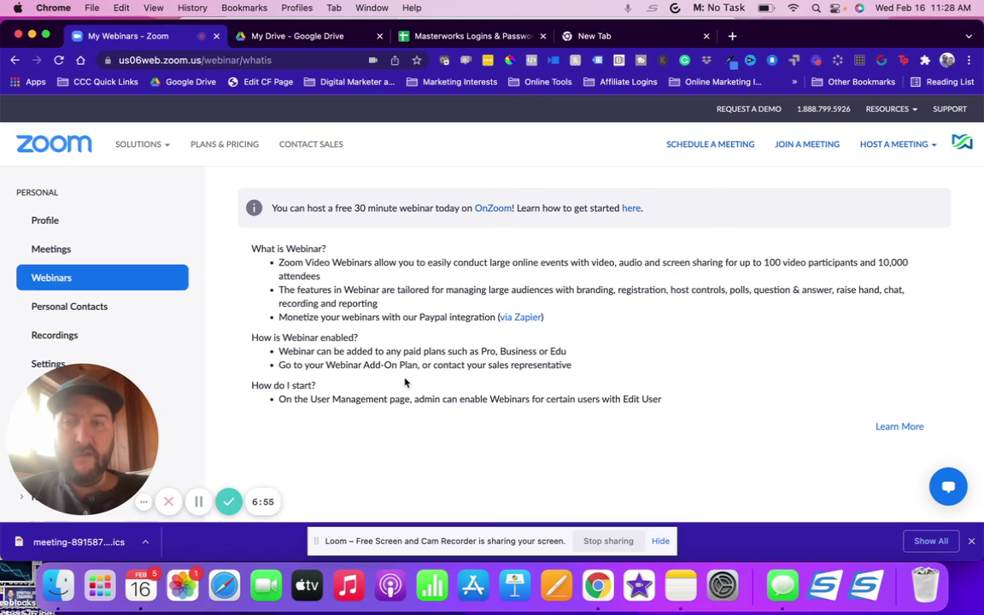
{"action": "scroll", "coordinate": [406, 383], "scroll_direction": "down", "scroll_amount": 3}
{"action": "scroll", "coordinate": [405, 382], "scroll_direction": "up", "scroll_amount": 3}
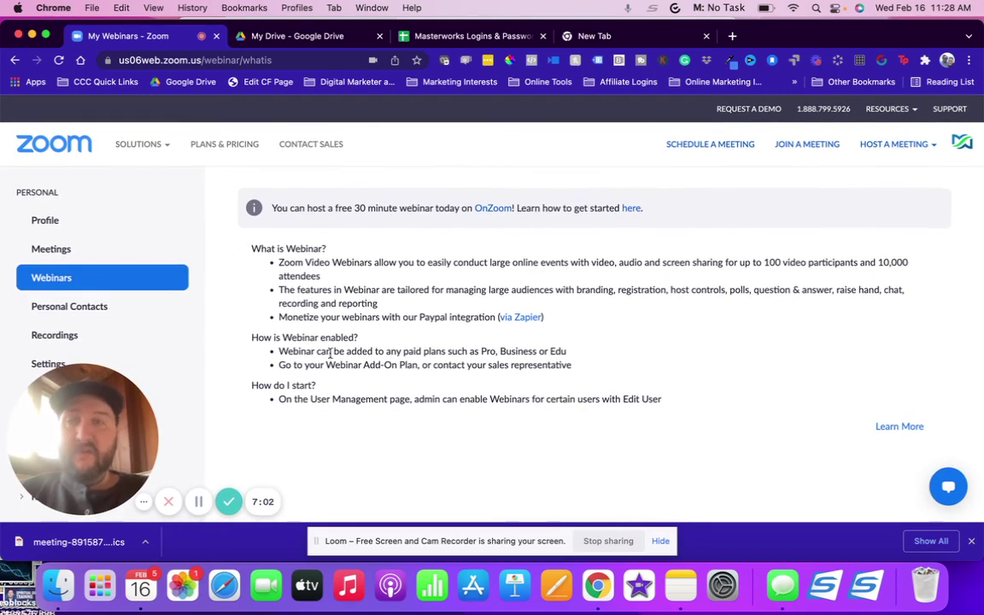
Step: Reopen the Masterworks Workshop meeting of Feb 24 from the upcoming meetings and view its registration link
{"action": "left_click", "coordinate": [81, 251]}
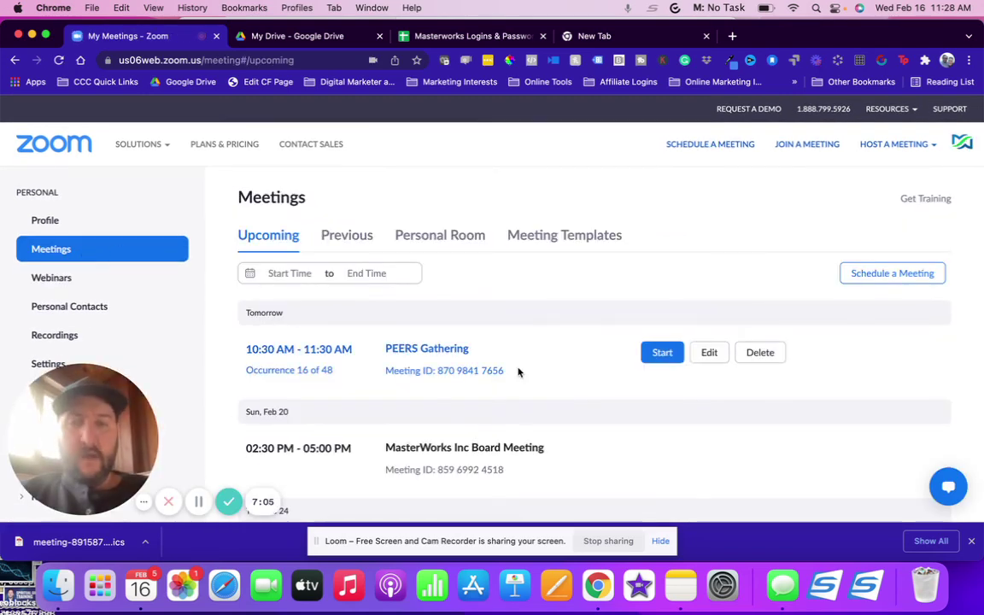
{"action": "scroll", "coordinate": [517, 372], "scroll_direction": "down", "scroll_amount": 6}
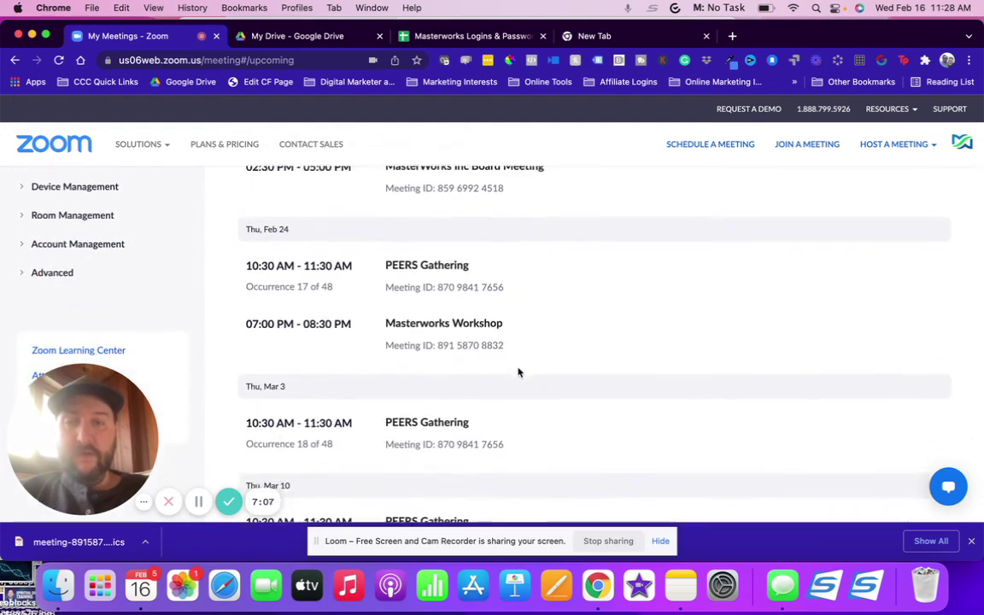
{"action": "left_click", "coordinate": [441, 324]}
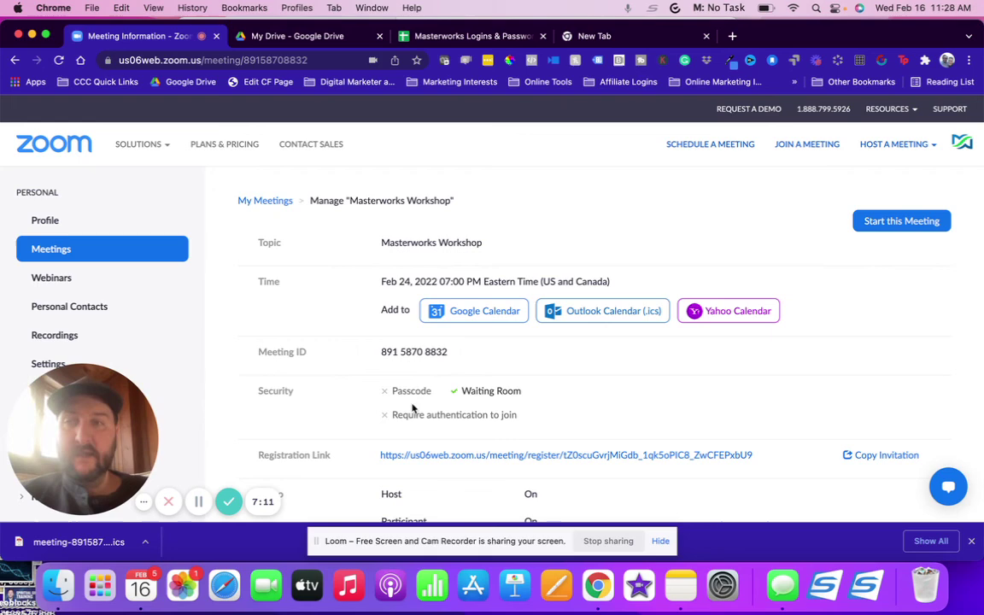
{"action": "scroll", "coordinate": [520, 457], "scroll_direction": "down", "scroll_amount": 2}
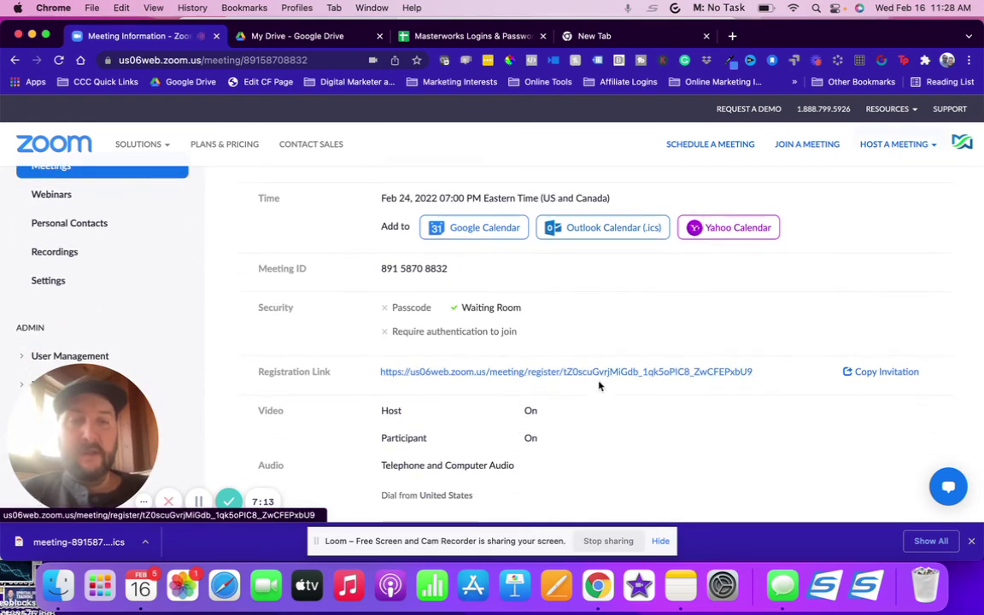